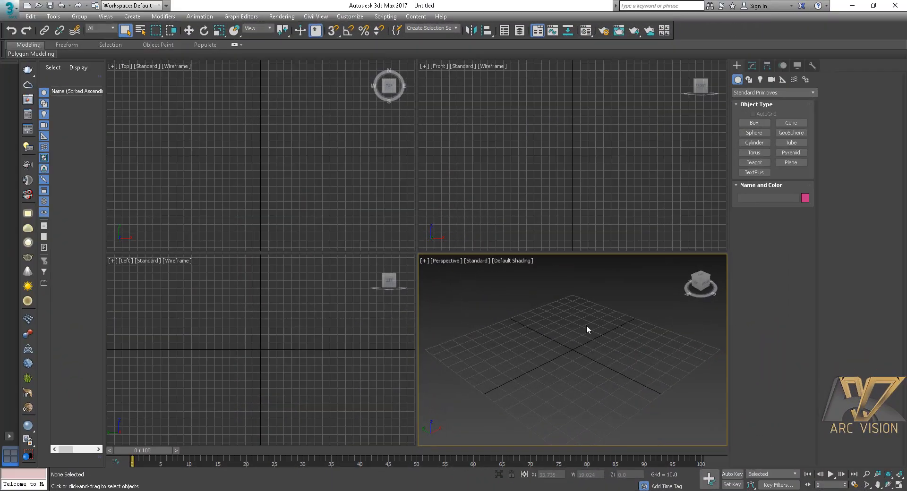
- Create a box about 74 long, 96 wide and 80 high around the origin in the Top viewport, then deselect it
{"action": "left_click", "coordinate": [754, 123]}
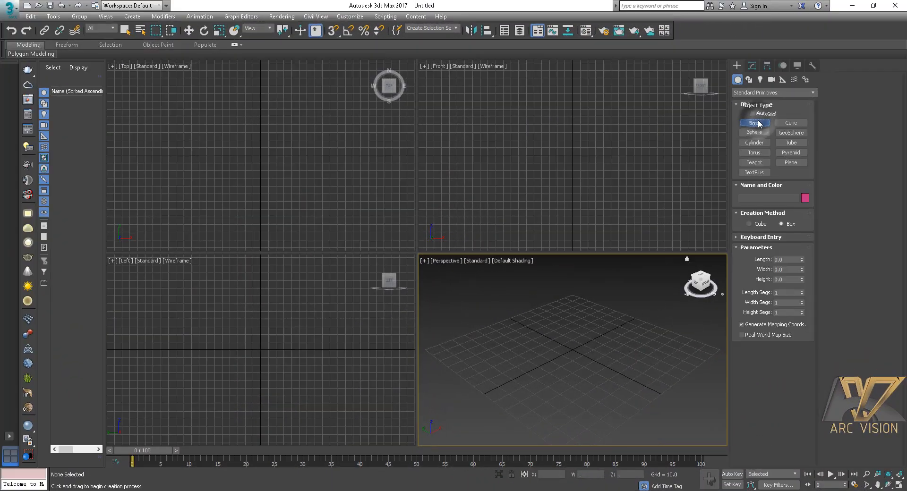
{"action": "left_click_drag", "start_coordinate": [222, 130], "coordinate": [297, 187]}
{"action": "left_click", "coordinate": [297, 121]}
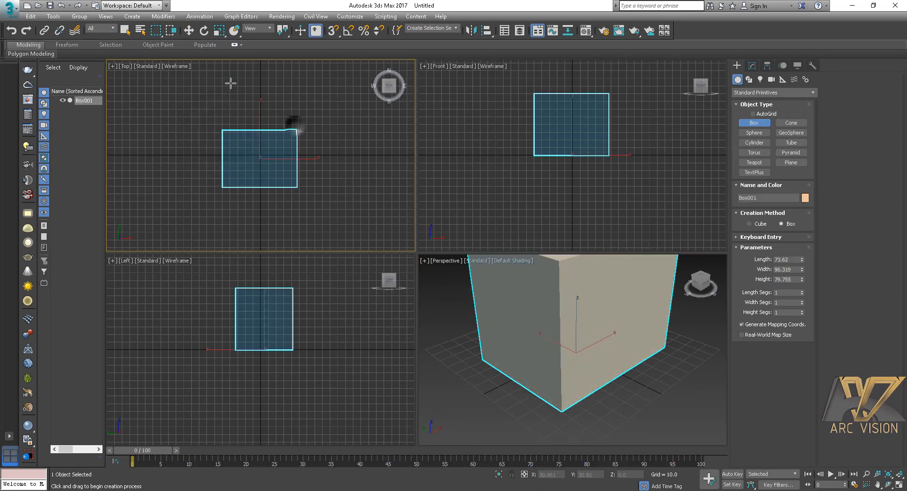
{"action": "left_click", "coordinate": [125, 30]}
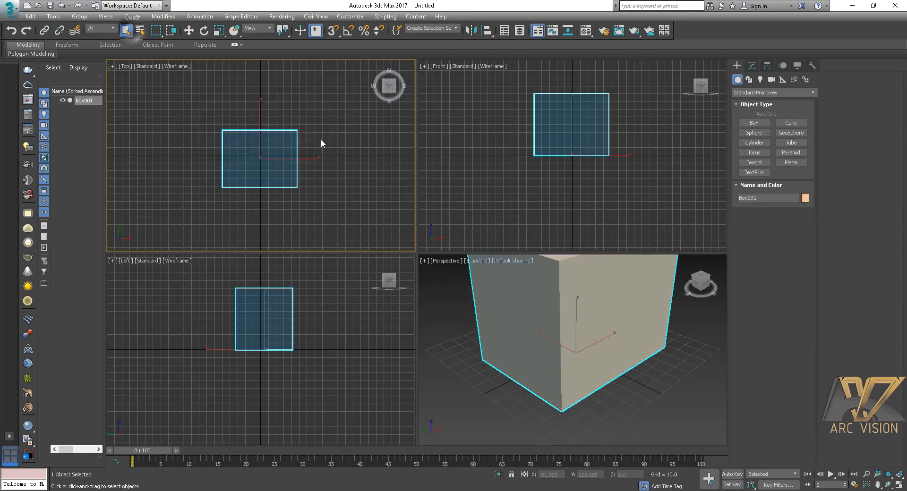
{"action": "left_click", "coordinate": [368, 191]}
{"action": "middle_click_drag", "start_coordinate": [499, 340], "coordinate": [521, 395]}
{"action": "middle_click_drag", "start_coordinate": [559, 224], "coordinate": [563, 230]}
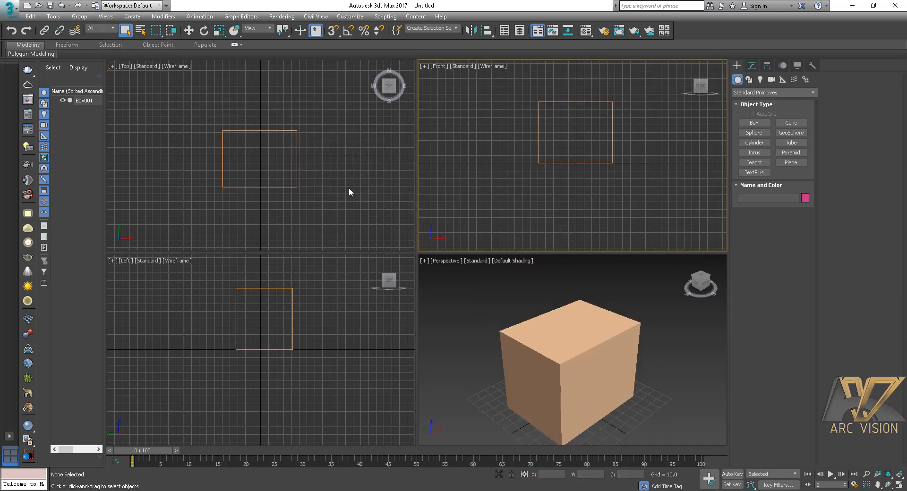
{"action": "middle_click_drag", "start_coordinate": [548, 168], "coordinate": [545, 214]}
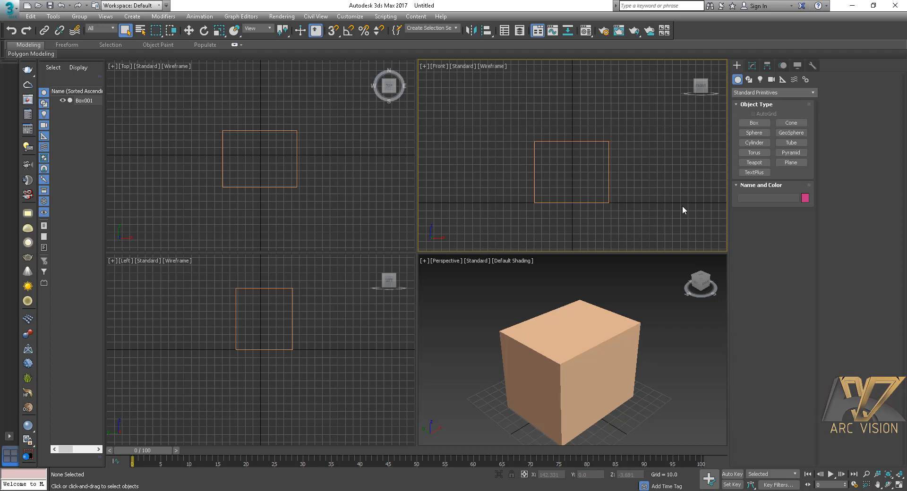
- Display the box's editable creation parameters, then deselect the box
{"action": "left_click", "coordinate": [751, 67]}
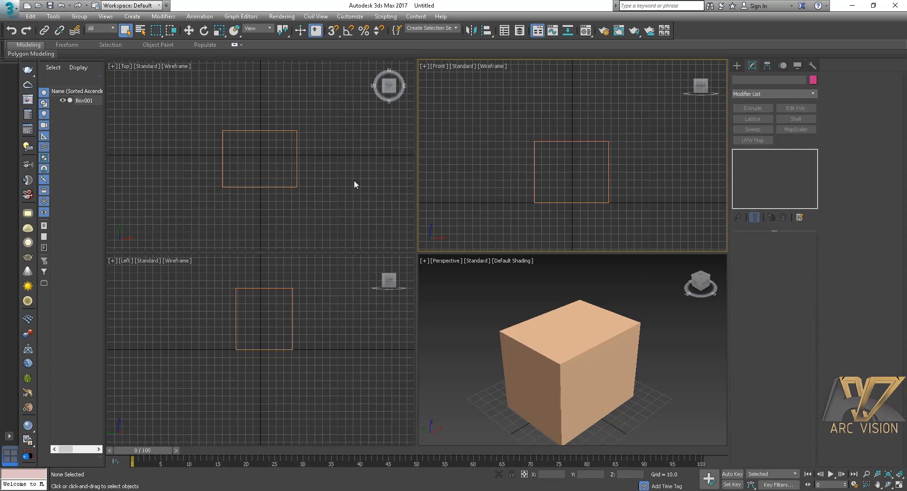
{"action": "left_click", "coordinate": [577, 339]}
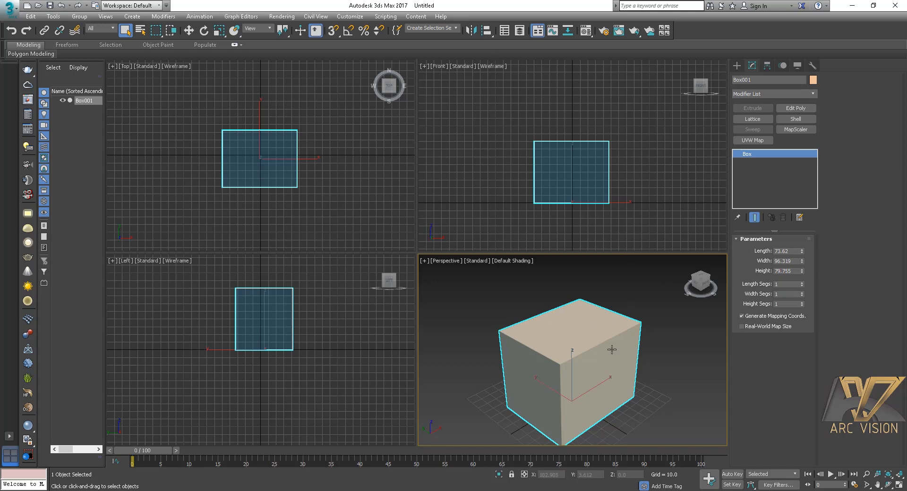
{"action": "left_click", "coordinate": [584, 325]}
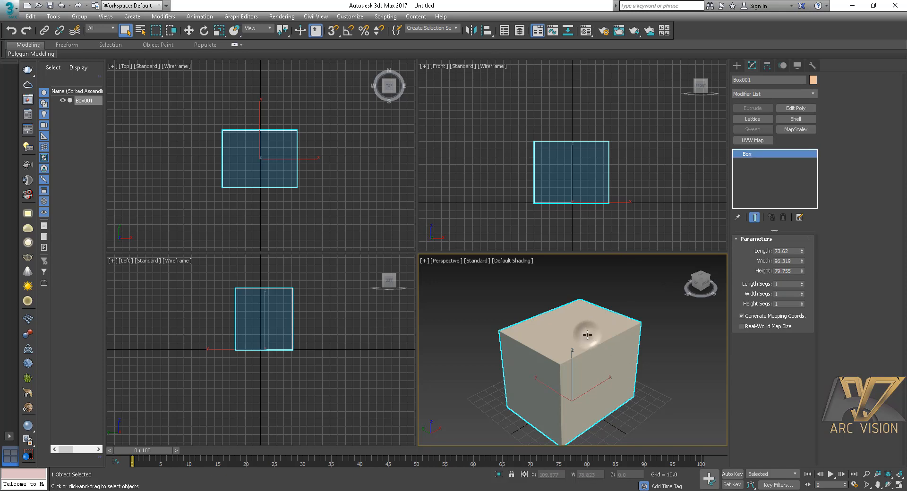
{"action": "left_click", "coordinate": [750, 68]}
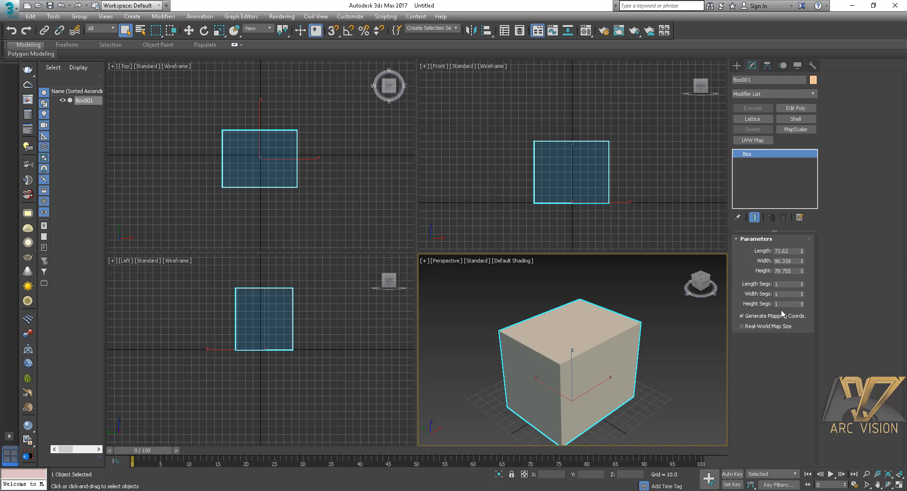
{"action": "left_click", "coordinate": [639, 293]}
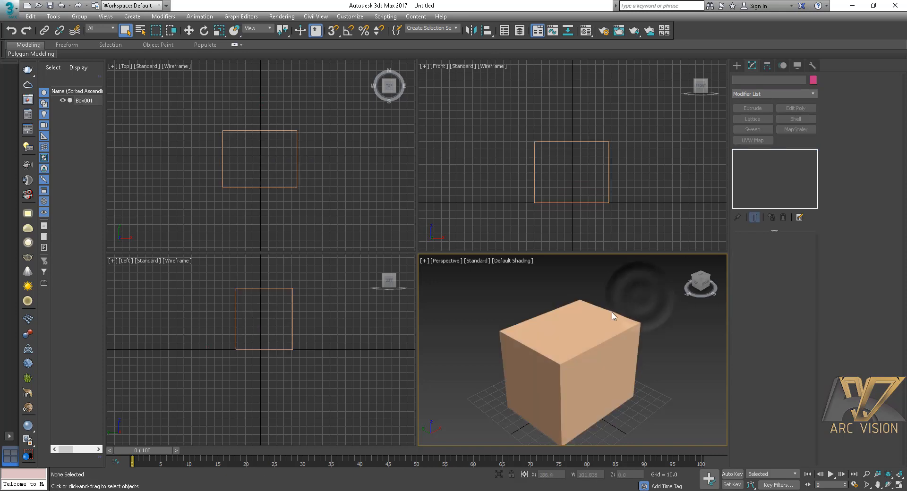
- Maximize the Perspective viewport and set both the box's length and width to 24
{"action": "key", "text": "alt+w"}
{"action": "middle_click_drag", "start_coordinate": [431, 236], "coordinate": [492, 224]}
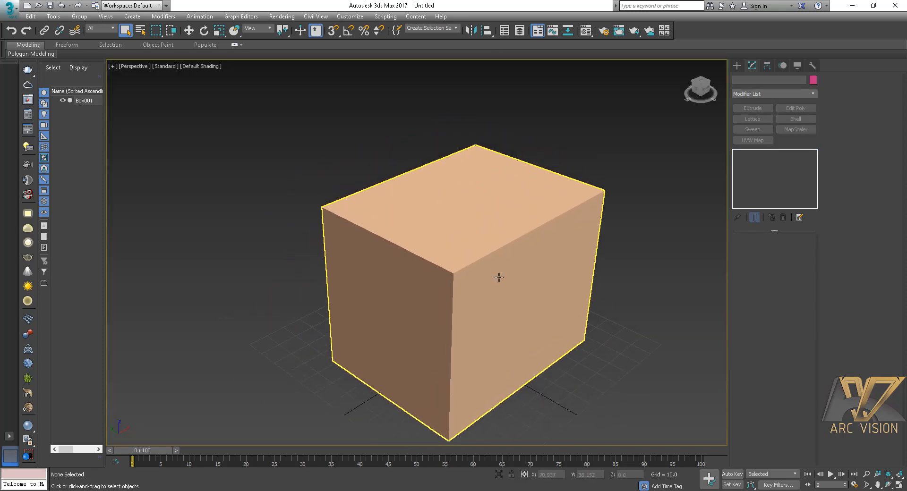
{"action": "middle_click_drag", "start_coordinate": [491, 287], "coordinate": [468, 277]}
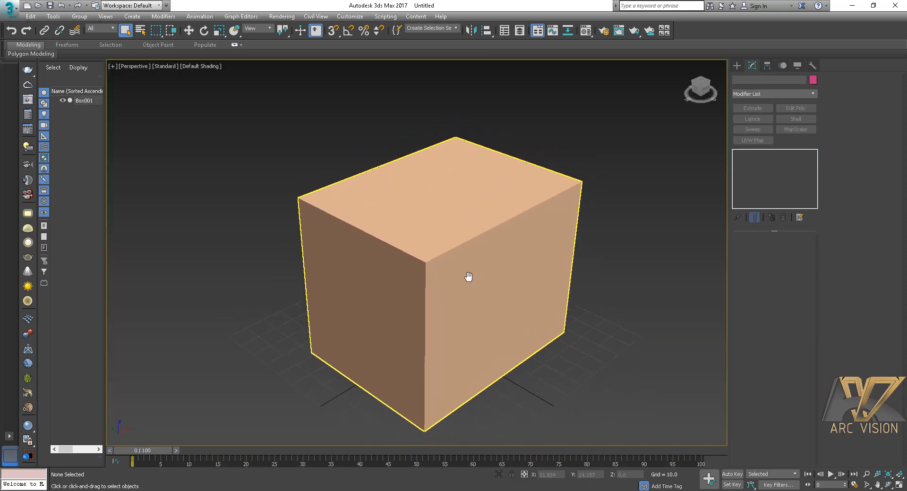
{"action": "left_click", "coordinate": [516, 204]}
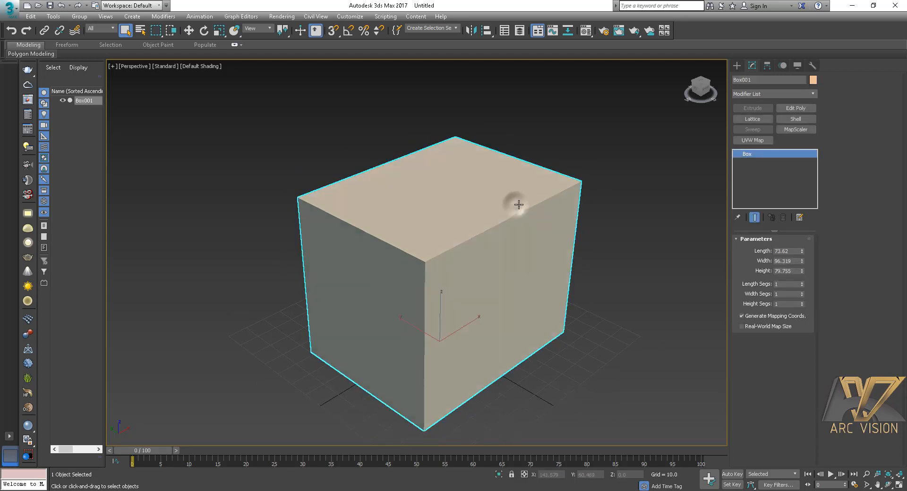
{"action": "left_click", "coordinate": [792, 251]}
{"action": "type", "text": "24"}
{"action": "key", "text": "Return"}
{"action": "key", "text": "Tab"}
{"action": "type", "text": "2"}
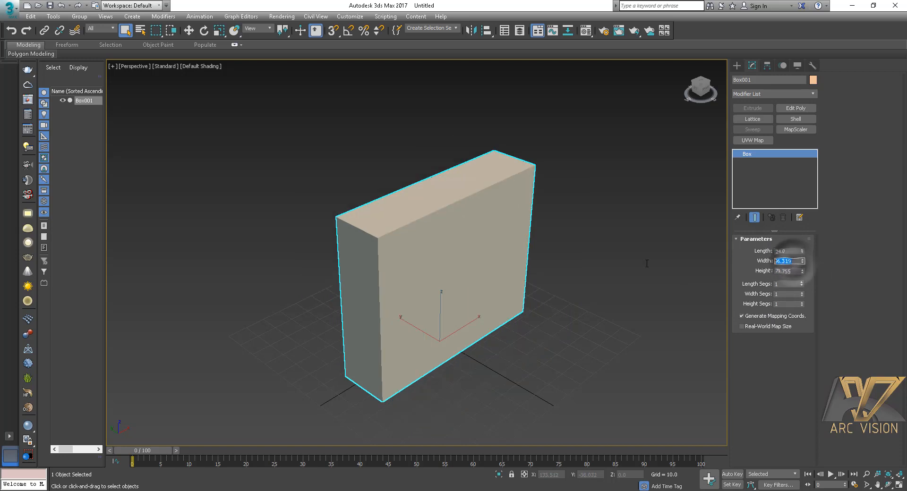
{"action": "type", "text": "4"}
{"action": "key", "text": "Return"}
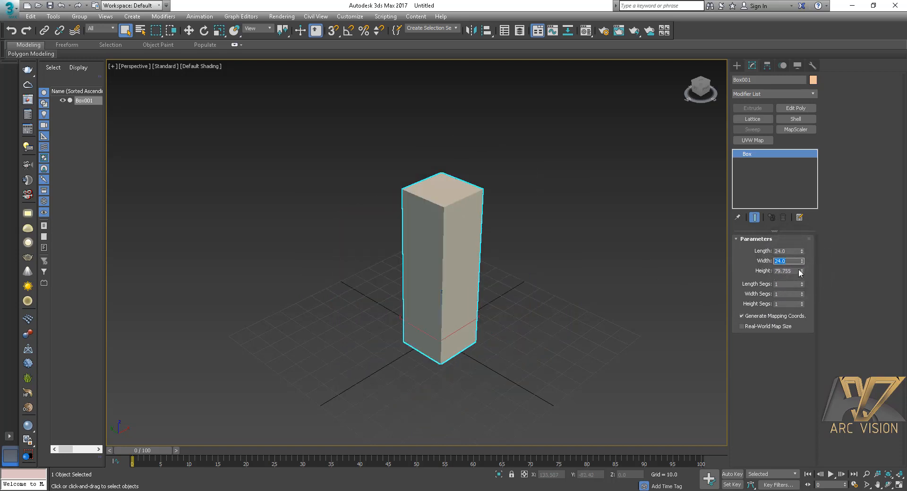
- Set the box's height to 12
{"action": "key", "text": "Tab"}
{"action": "type", "text": "12"}
{"action": "key", "text": "Return"}
{"action": "middle_click_drag", "start_coordinate": [449, 321], "coordinate": [460, 266]}
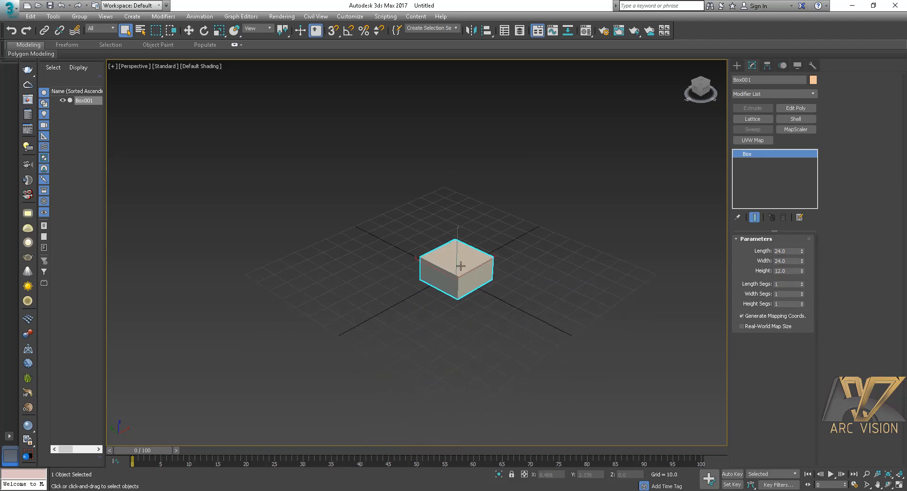
{"action": "scroll", "coordinate": [461, 266], "scroll_direction": "up", "scroll_amount": 8}
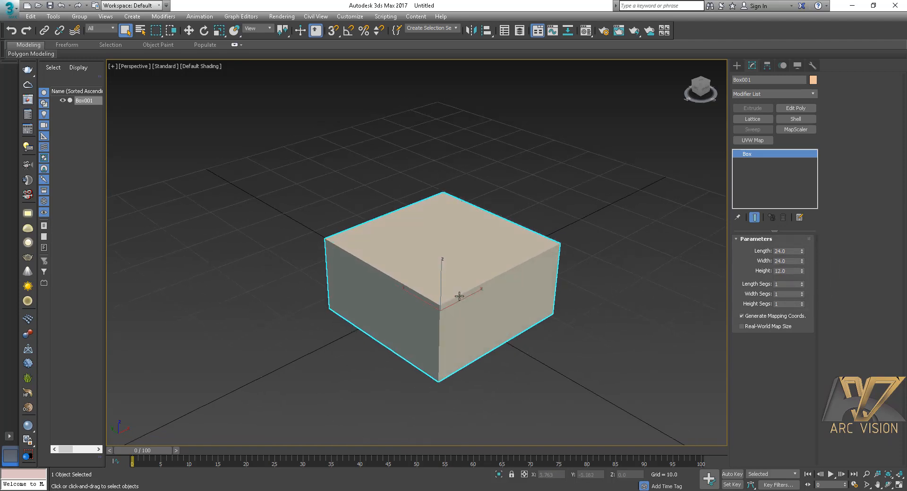
{"action": "middle_click_drag", "start_coordinate": [459, 296], "coordinate": [513, 281], "text": "alt"}
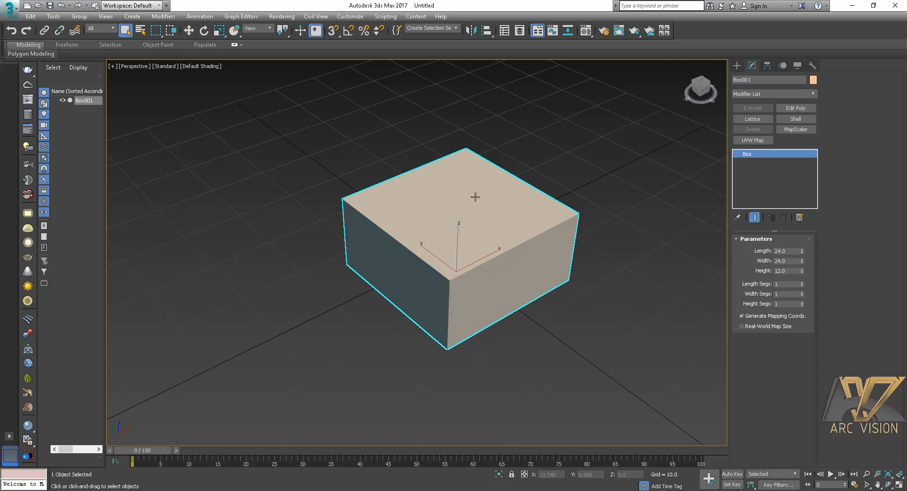
- Create a cylinder with a radius of about 5.4 and a height of about 24.6 beside the box
{"action": "scroll", "coordinate": [529, 182], "scroll_direction": "down", "scroll_amount": 2}
{"action": "left_click", "coordinate": [740, 66]}
{"action": "middle_click_drag", "start_coordinate": [636, 174], "coordinate": [501, 191]}
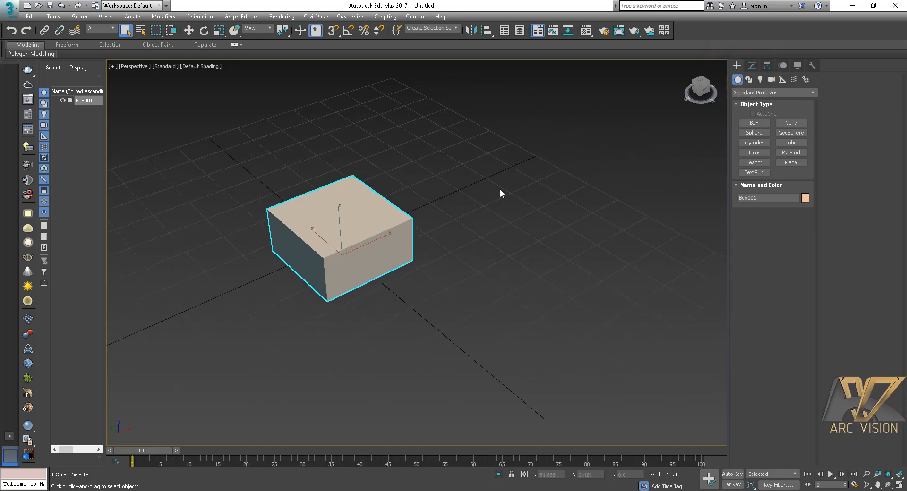
{"action": "left_click", "coordinate": [763, 139]}
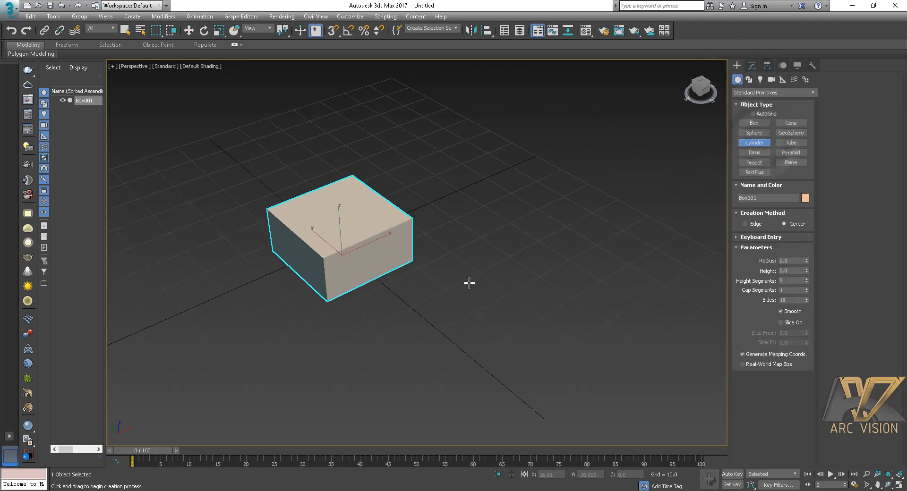
{"action": "left_click_drag", "start_coordinate": [469, 280], "coordinate": [472, 292]}
{"action": "left_click", "coordinate": [481, 184]}
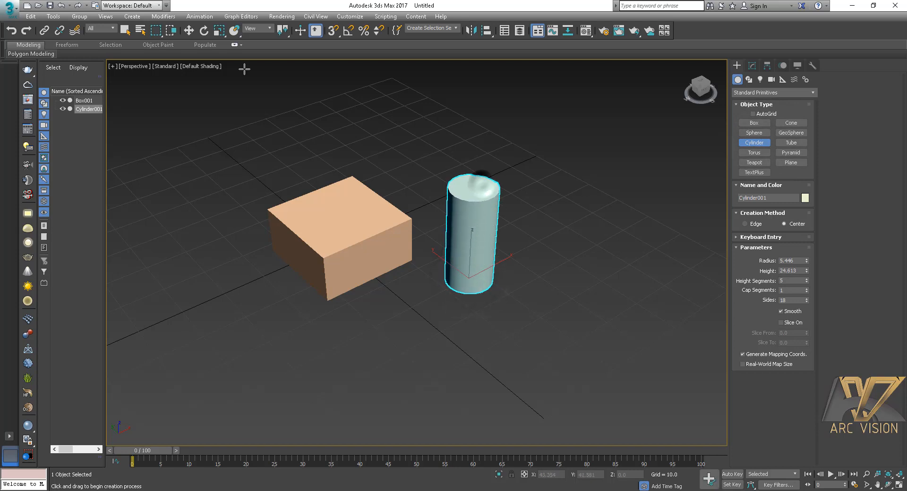
{"action": "left_click", "coordinate": [124, 32]}
{"action": "left_click", "coordinate": [532, 251]}
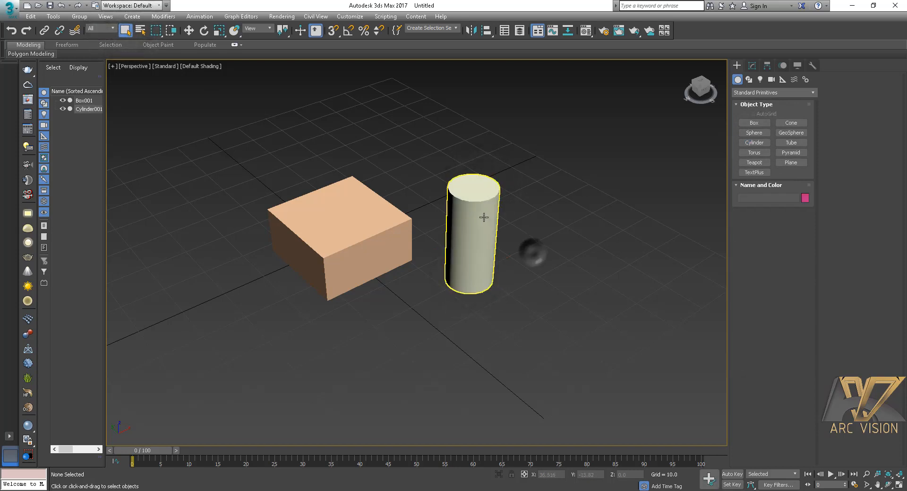
- Set the cylinder's radius to 6
{"action": "left_click", "coordinate": [752, 65]}
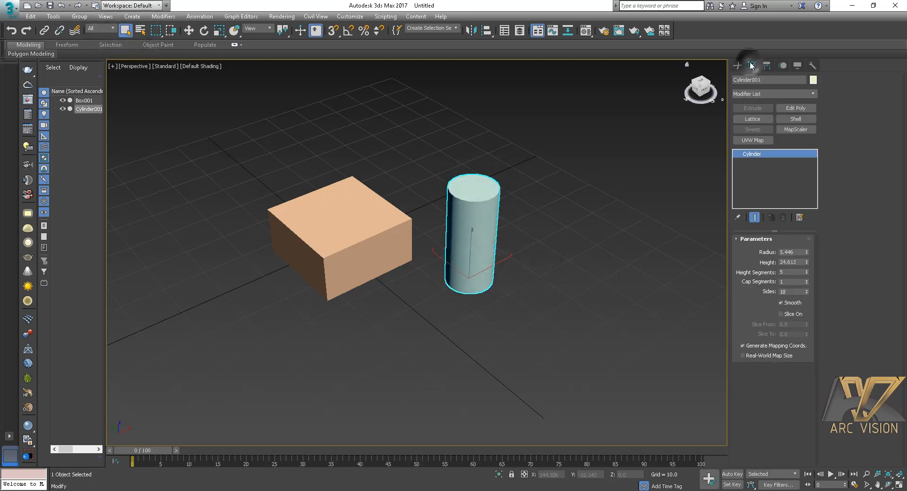
{"action": "double_click", "coordinate": [790, 253]}
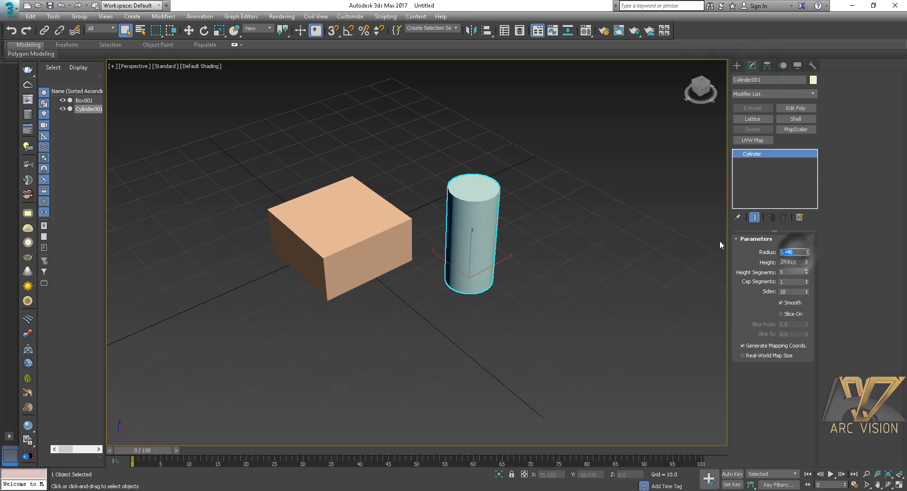
{"action": "type", "text": "6"}
{"action": "key", "text": "Return"}
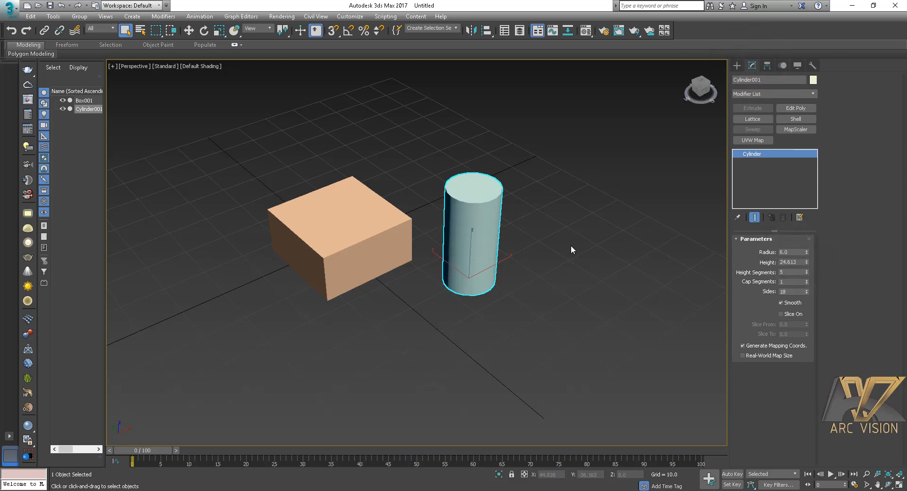
- Set the cylinder's height to 12
{"action": "double_click", "coordinate": [802, 262]}
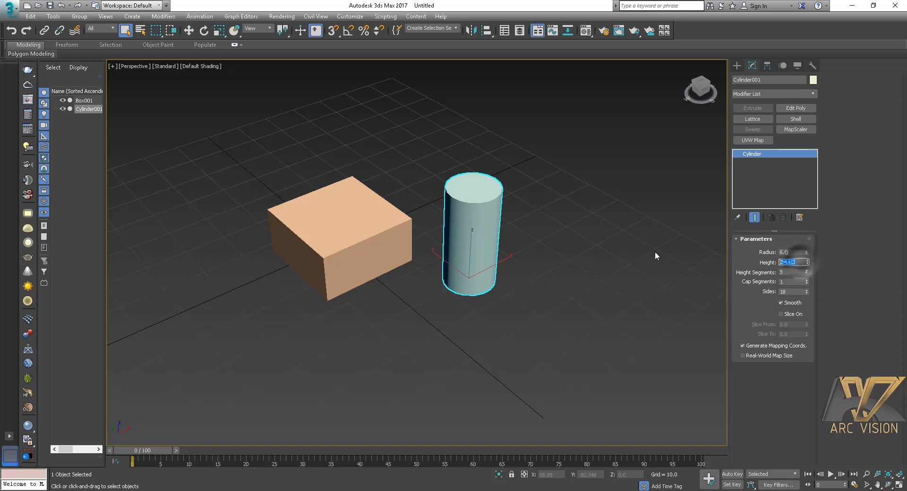
{"action": "type", "text": "12"}
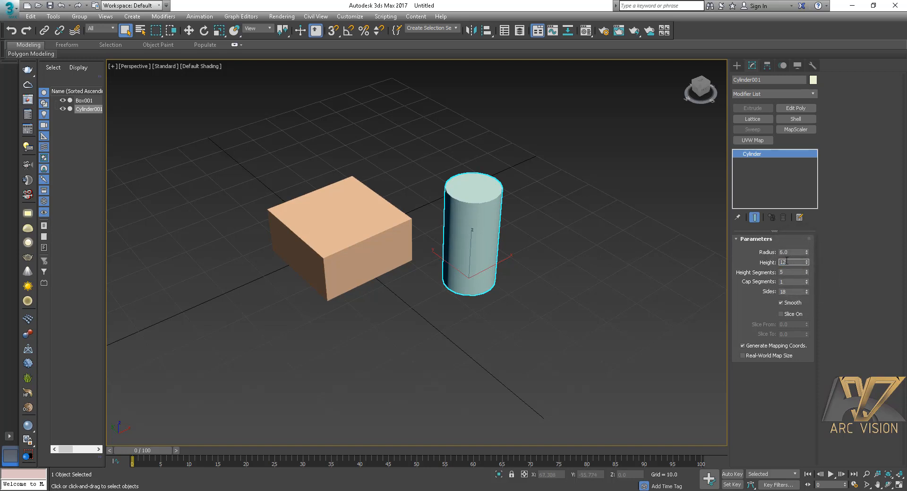
{"action": "left_click_drag", "start_coordinate": [788, 261], "coordinate": [743, 267]}
{"action": "type", "text": "2"}
{"action": "middle_click_drag", "start_coordinate": [590, 257], "coordinate": [573, 264]}
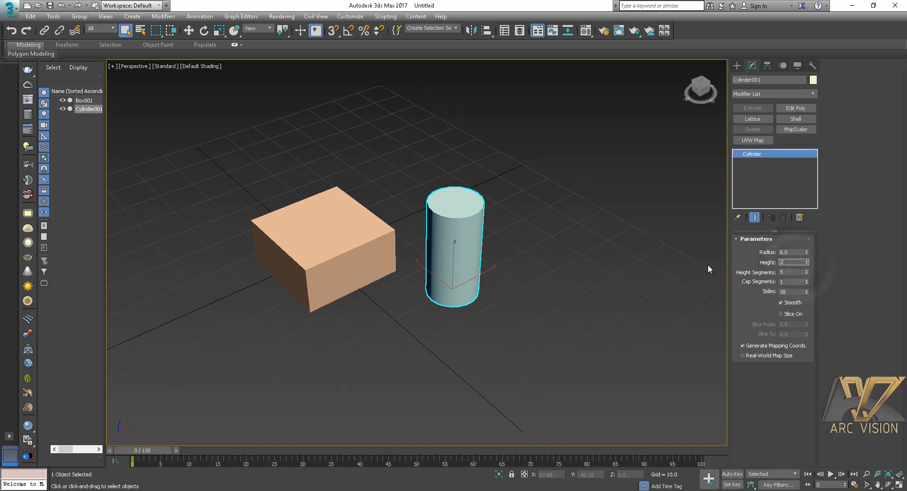
{"action": "double_click", "coordinate": [781, 263]}
{"action": "type", "text": "2"}
{"action": "type", "text": "12"}
{"action": "key", "text": "Return"}
{"action": "middle_click_drag", "start_coordinate": [463, 252], "coordinate": [369, 257], "text": "alt"}
{"action": "left_click", "coordinate": [369, 256]}
{"action": "left_click", "coordinate": [437, 262]}
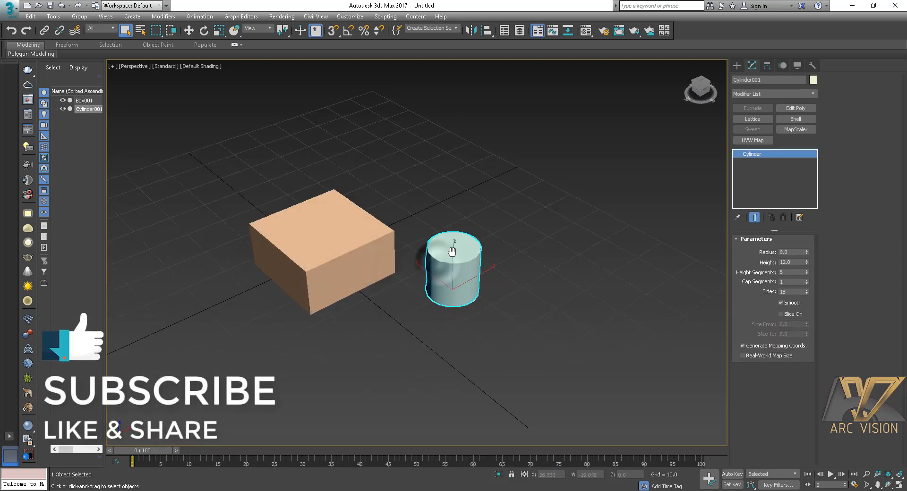
- Delete the cylinder and the box from the scene
{"action": "middle_click_drag", "start_coordinate": [224, 106], "coordinate": [284, 125]}
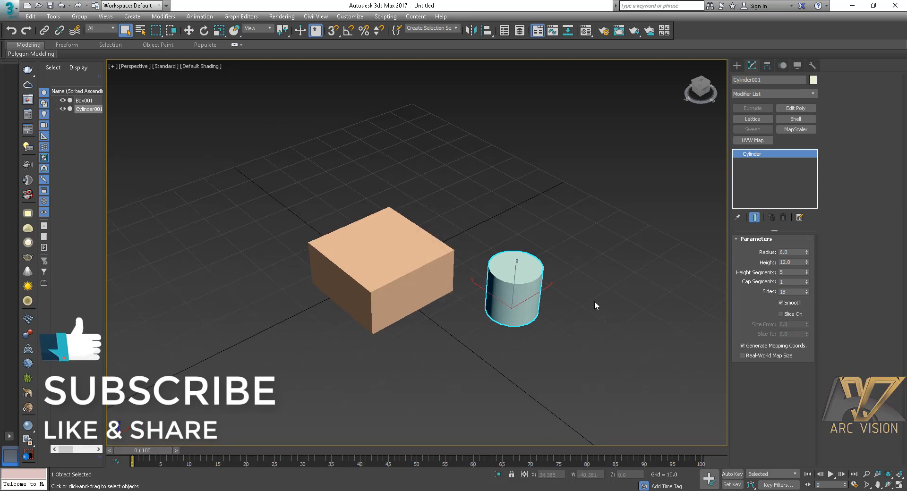
{"action": "key", "text": "Delete"}
{"action": "left_click", "coordinate": [422, 277]}
{"action": "key", "text": "Delete"}
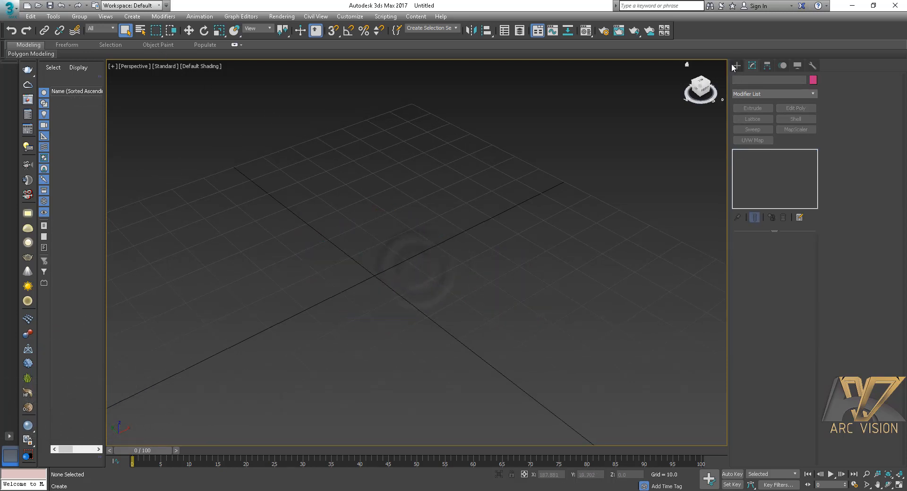
- Create a teapot with a radius of about 17.9 at the centre of the grid
{"action": "left_click", "coordinate": [736, 65]}
{"action": "left_click", "coordinate": [755, 162]}
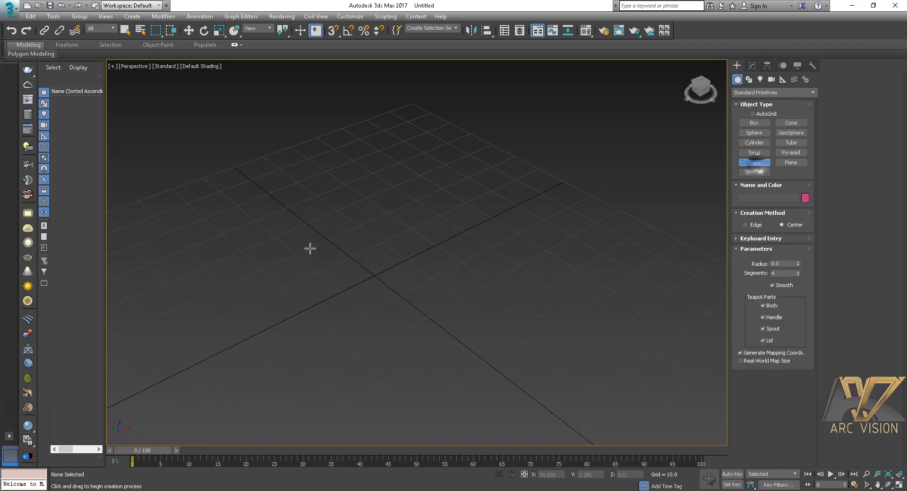
{"action": "left_click_drag", "start_coordinate": [369, 274], "coordinate": [386, 322]}
{"action": "left_click", "coordinate": [126, 31]}
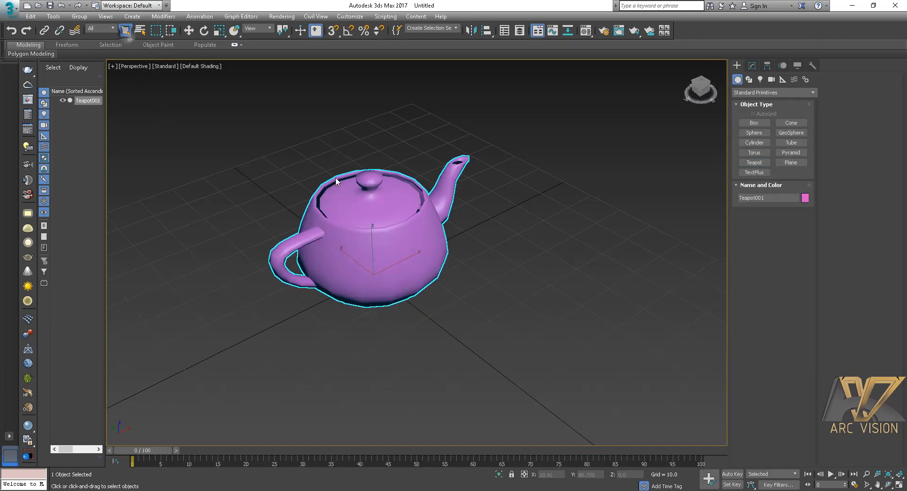
{"action": "middle_click_drag", "start_coordinate": [345, 189], "coordinate": [365, 211]}
- Display the teapot's editable parameters, then deselect it and examine its shape from another angle
{"action": "left_click", "coordinate": [752, 65]}
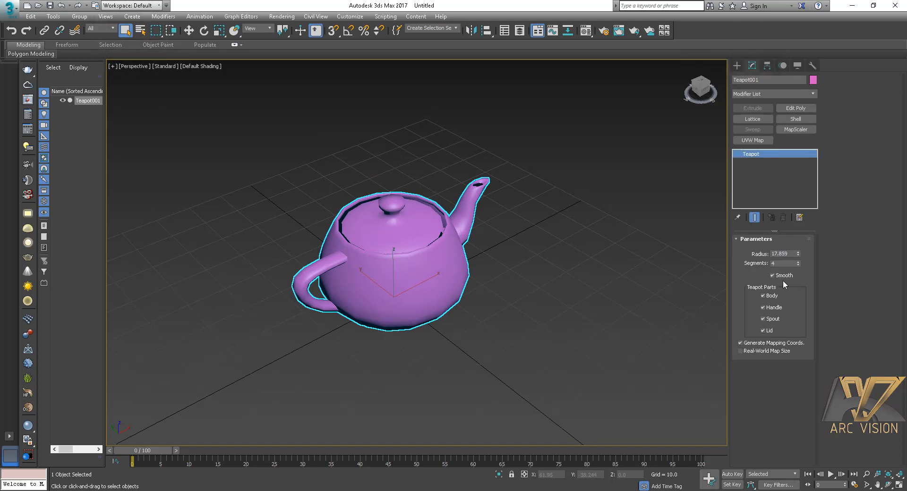
{"action": "left_click", "coordinate": [563, 300]}
{"action": "middle_click_drag", "start_coordinate": [499, 314], "coordinate": [476, 302], "text": "alt"}
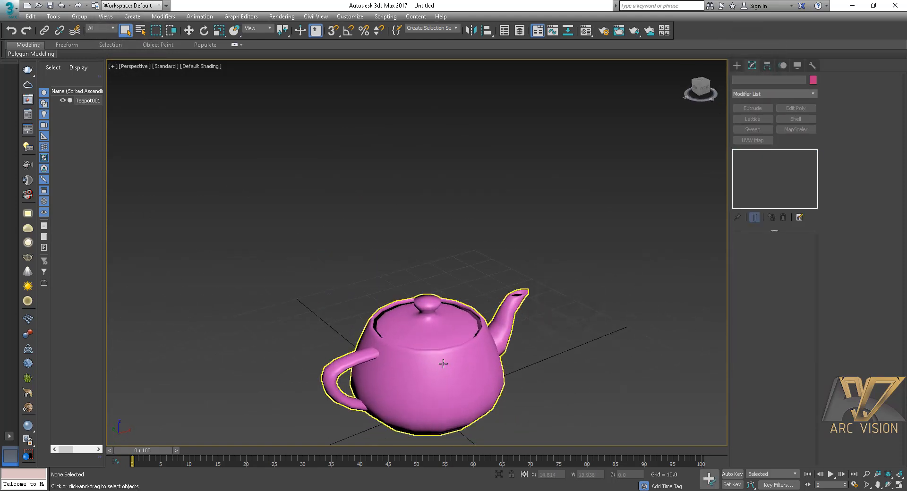
- Select the teapot and set its radius to 6
{"action": "left_click", "coordinate": [443, 365]}
{"action": "key", "text": "z"}
{"action": "left_click", "coordinate": [626, 336]}
{"action": "left_click", "coordinate": [477, 278]}
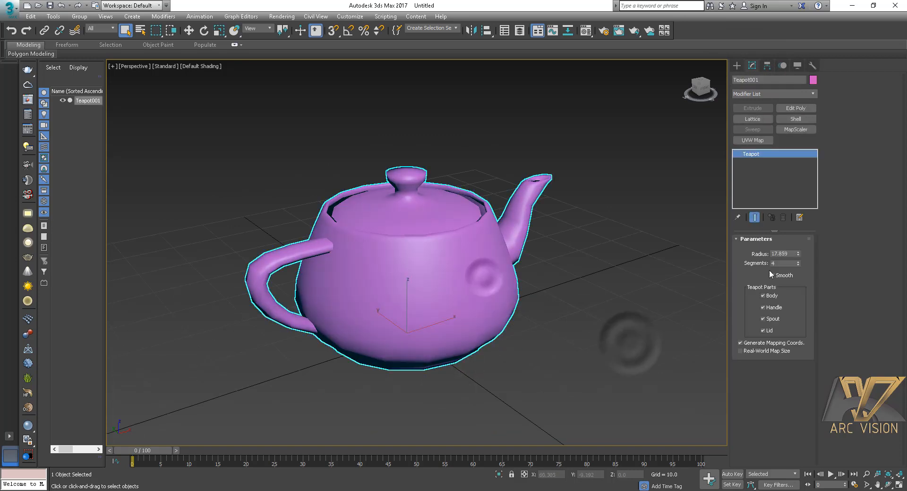
{"action": "double_click", "coordinate": [792, 254]}
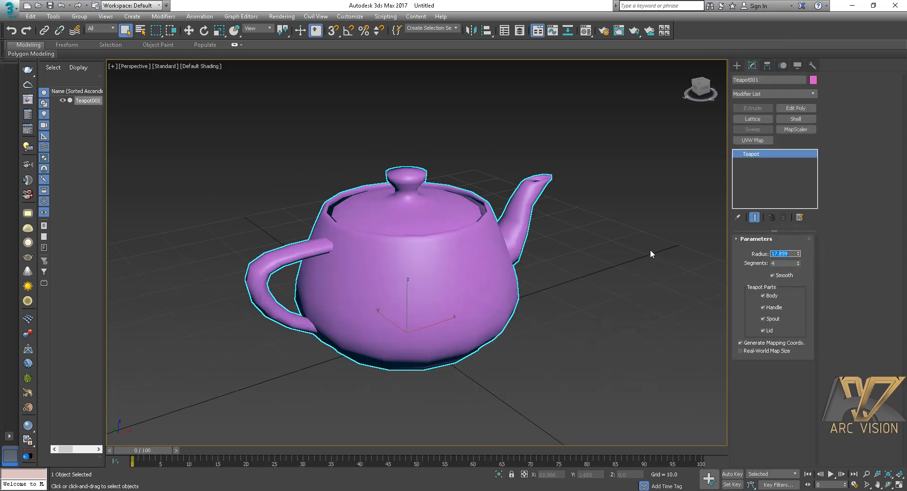
{"action": "type", "text": "6"}
{"action": "key", "text": "Return"}
{"action": "key", "text": "z"}
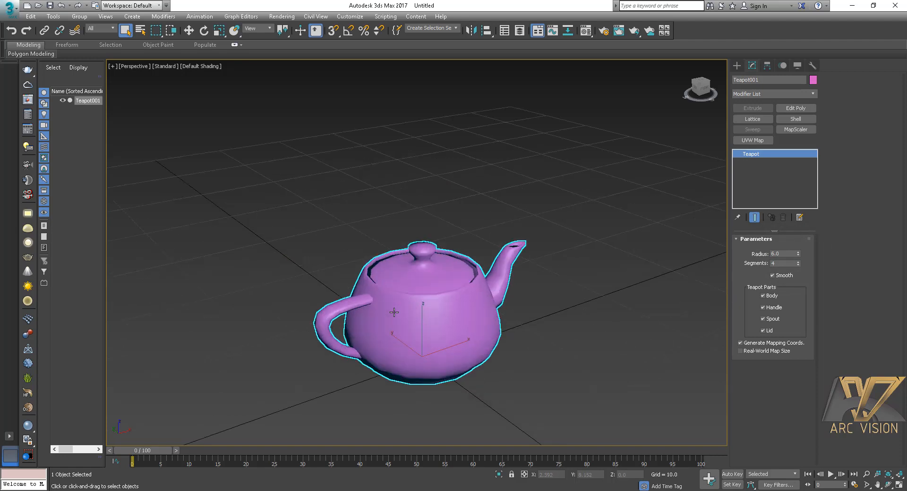
- Deselect the teapot and turn on the edged-faces display in the perspective view
{"action": "middle_click_drag", "start_coordinate": [455, 305], "coordinate": [450, 318], "text": "alt"}
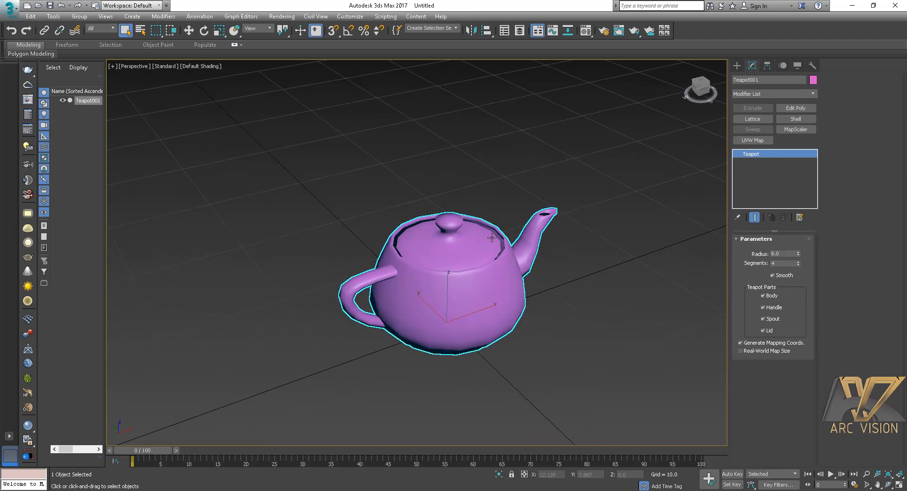
{"action": "scroll", "coordinate": [491, 238], "scroll_direction": "up", "scroll_amount": 6}
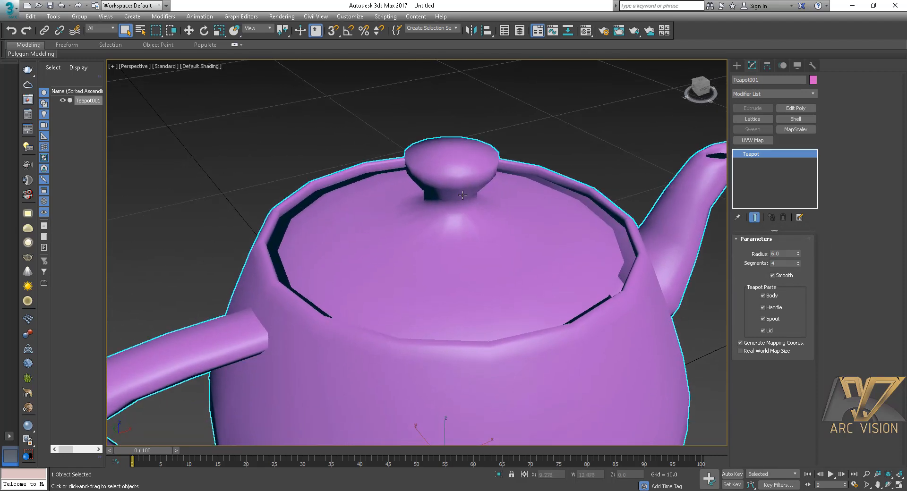
{"action": "scroll", "coordinate": [462, 195], "scroll_direction": "down", "scroll_amount": 6}
{"action": "left_click", "coordinate": [497, 152]}
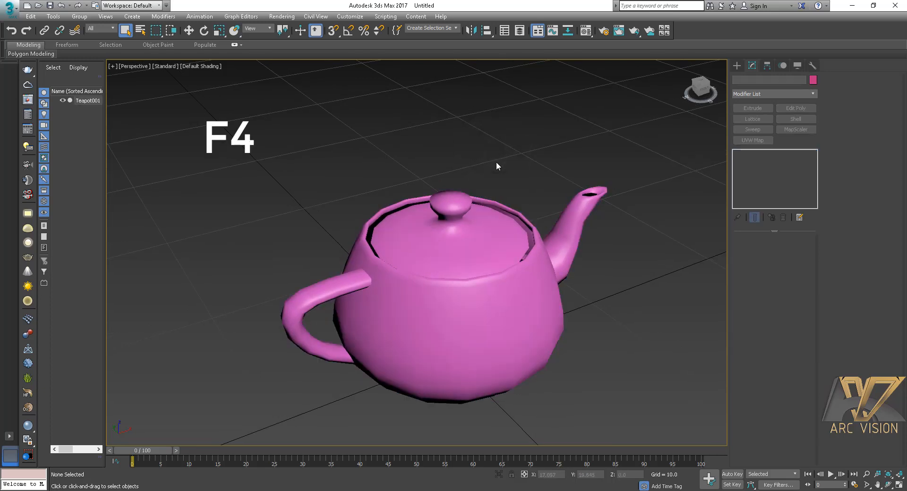
{"action": "key", "text": "F4"}
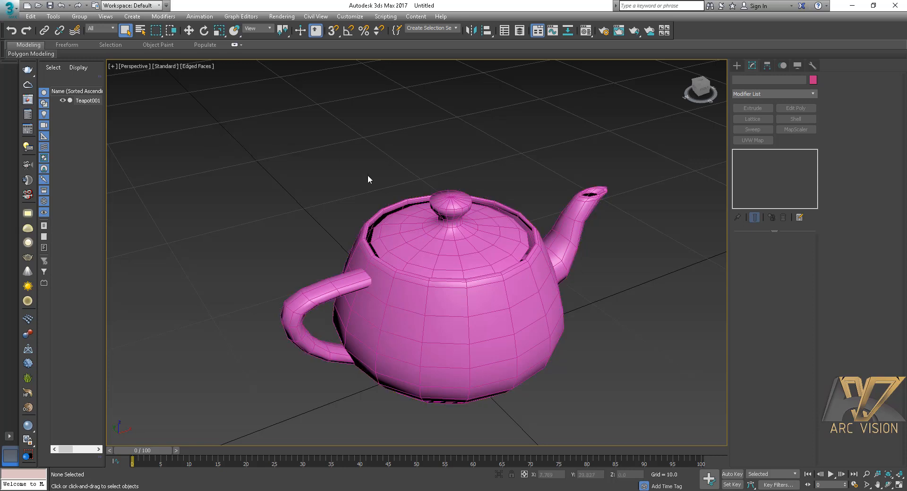
{"action": "key", "text": "F4"}
{"action": "left_click_drag", "start_coordinate": [658, 308], "coordinate": [698, 341]}
{"action": "key", "text": "F4"}
- Select the teapot and reduce its segments to 1
{"action": "left_click", "coordinate": [508, 279]}
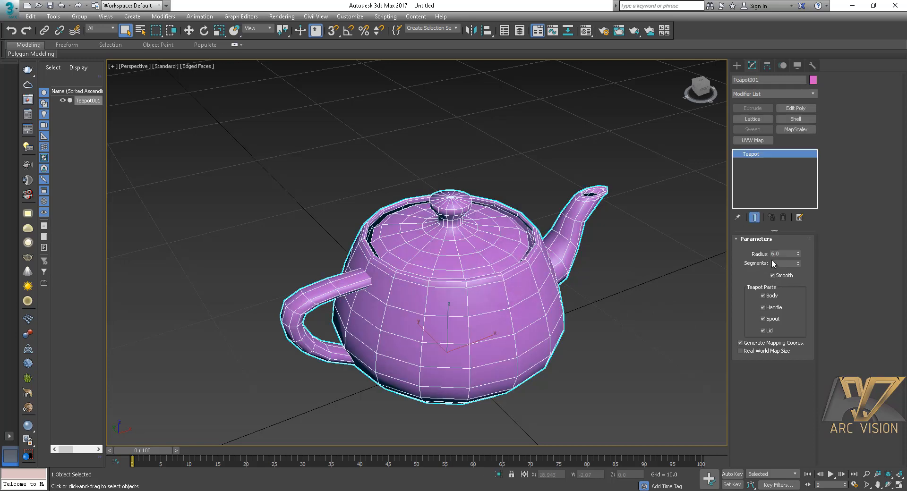
{"action": "left_click", "coordinate": [797, 265]}
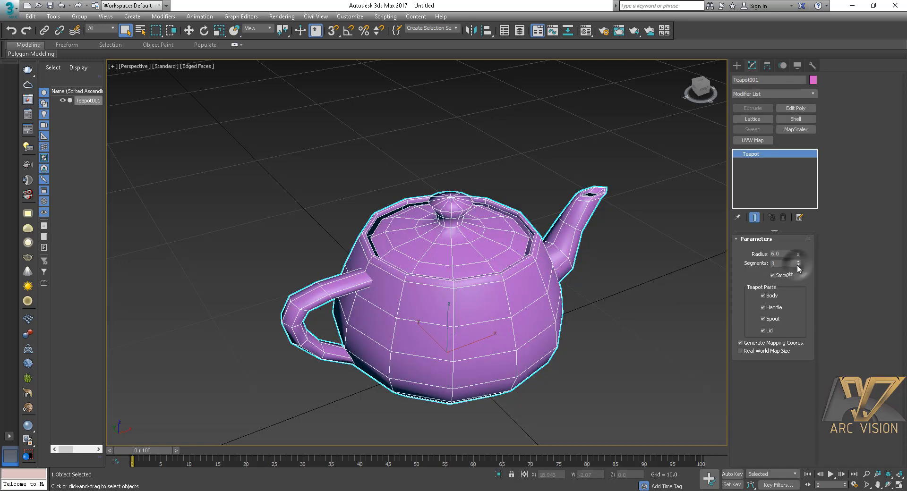
{"action": "left_click", "coordinate": [797, 264]}
{"action": "left_click", "coordinate": [797, 265]}
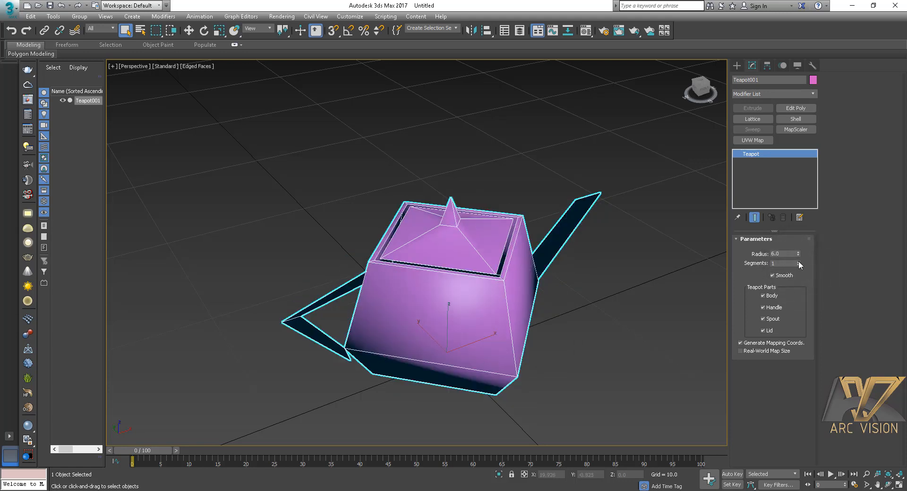
- Raise the teapot's segments to 15, then deselect it and turn off the edged-faces display
{"action": "left_click", "coordinate": [798, 261]}
{"action": "left_click", "coordinate": [798, 261]}
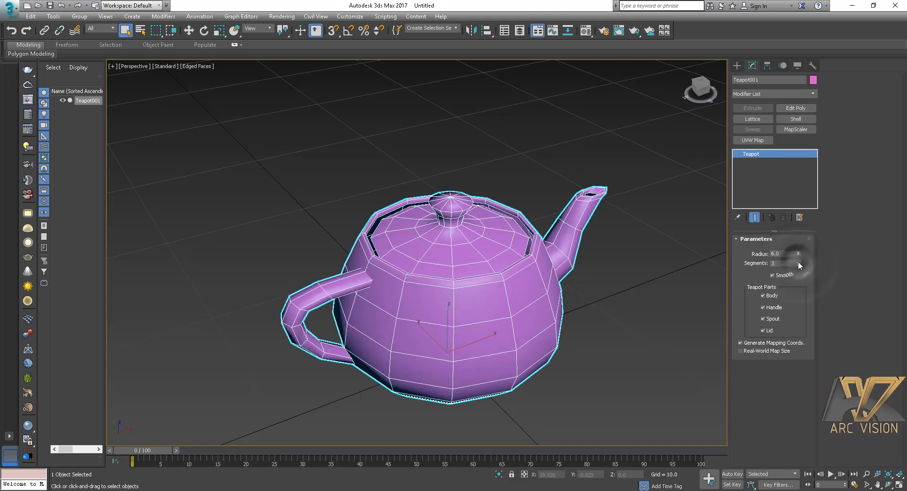
{"action": "left_click", "coordinate": [798, 261]}
{"action": "left_click", "coordinate": [798, 262]}
{"action": "left_click", "coordinate": [797, 261]}
{"action": "left_click", "coordinate": [798, 261]}
{"action": "left_click", "coordinate": [798, 262]}
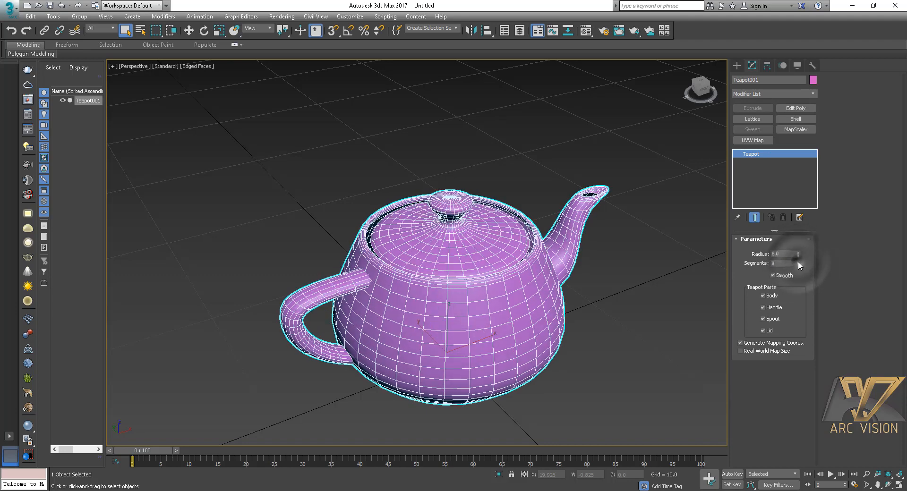
{"action": "left_click", "coordinate": [798, 262]}
{"action": "left_click", "coordinate": [798, 262]}
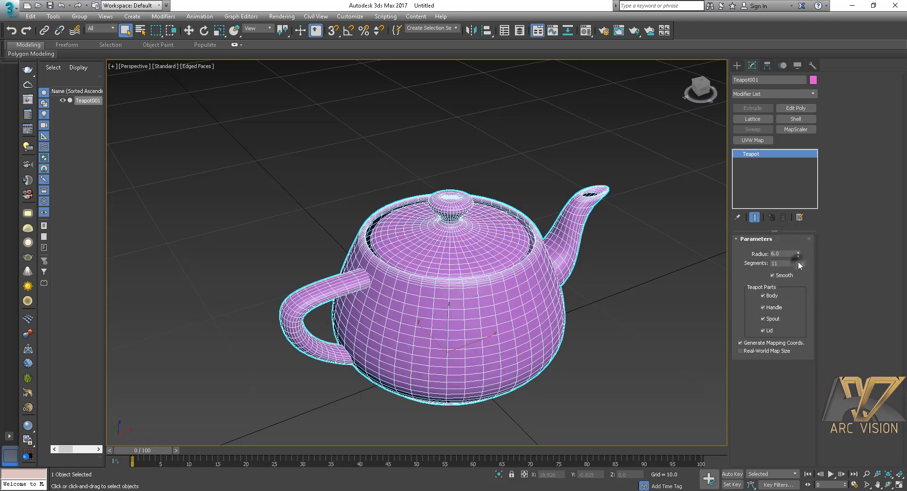
{"action": "left_click", "coordinate": [798, 262]}
{"action": "left_click", "coordinate": [798, 262]}
{"action": "left_click", "coordinate": [798, 262]}
{"action": "left_click", "coordinate": [798, 262]}
{"action": "left_click", "coordinate": [797, 262]}
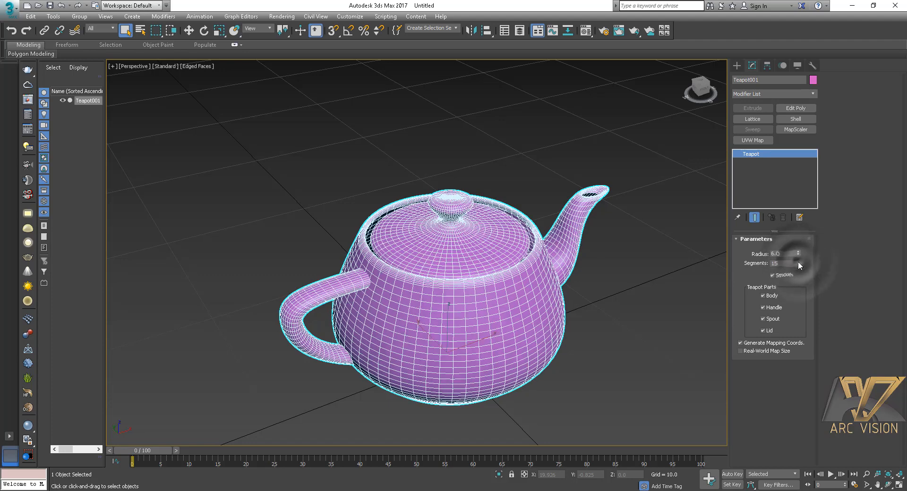
{"action": "left_click", "coordinate": [622, 270]}
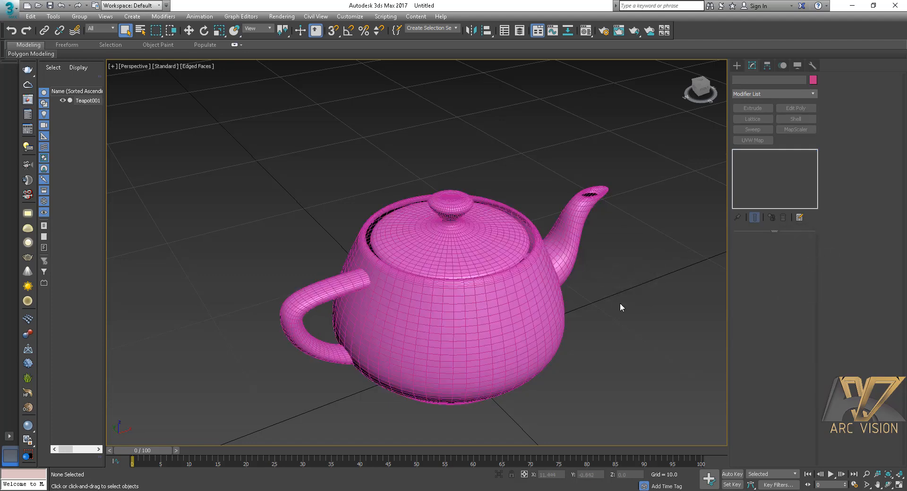
{"action": "key", "text": "F4"}
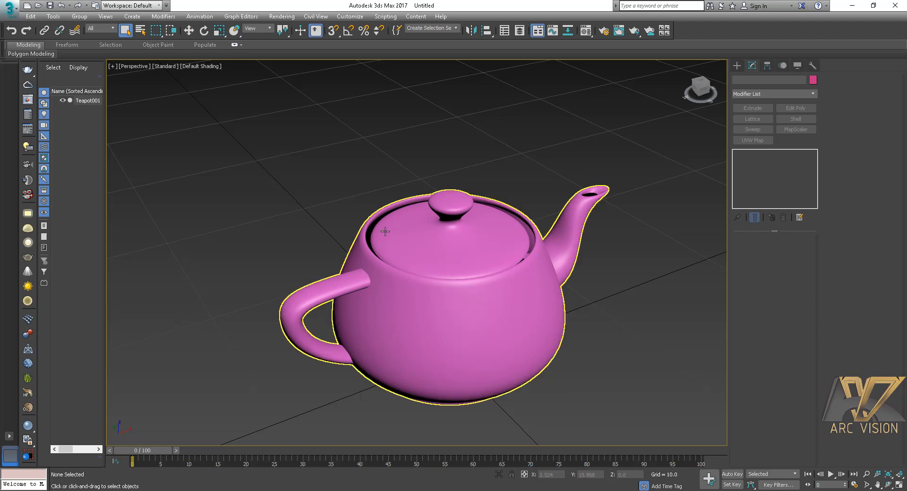
- Select the teapot and switch its Body, Handle and Spout parts off and back on, one at a time
{"action": "left_click", "coordinate": [458, 255]}
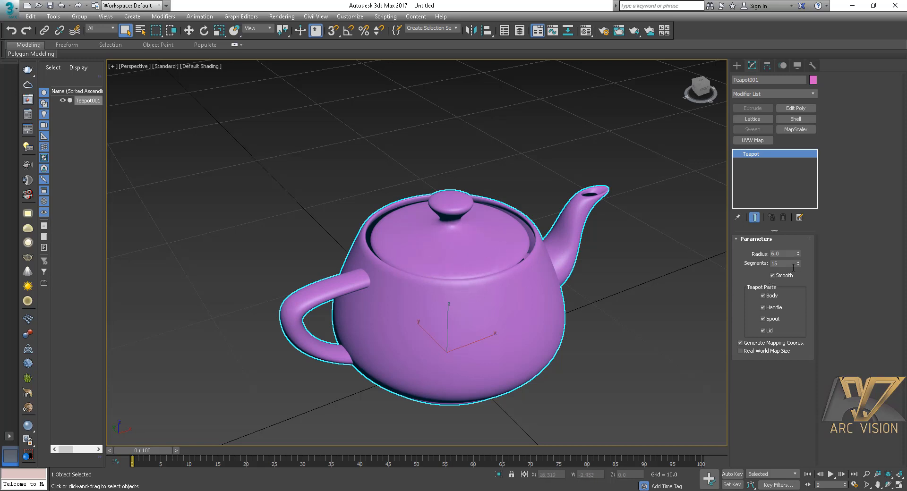
{"action": "left_click", "coordinate": [763, 296]}
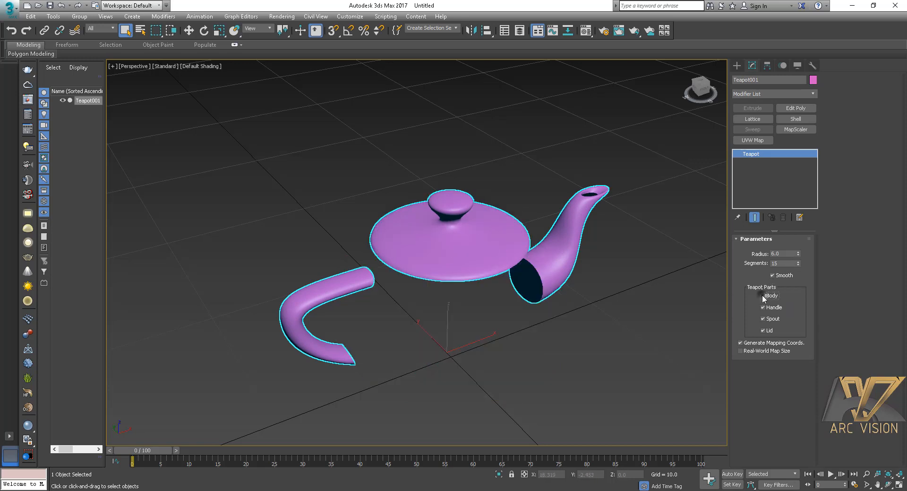
{"action": "left_click", "coordinate": [763, 296]}
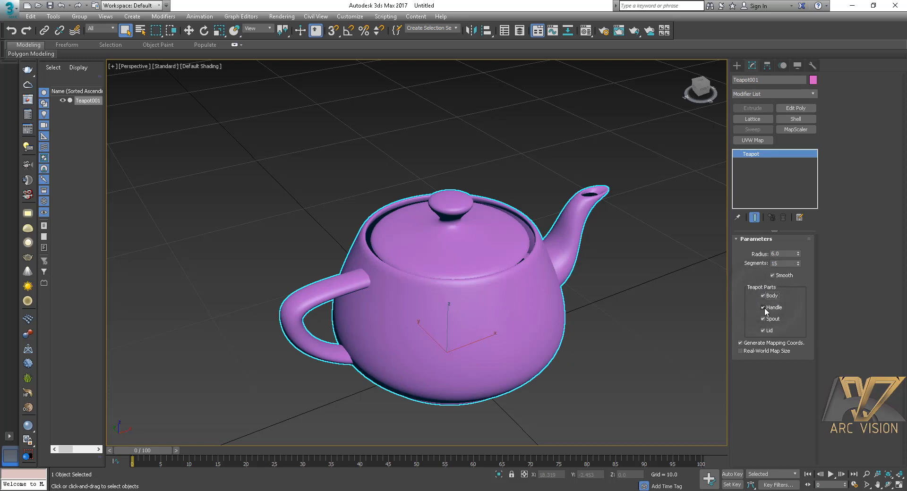
{"action": "left_click", "coordinate": [762, 307]}
{"action": "left_click", "coordinate": [763, 307]}
{"action": "left_click", "coordinate": [763, 318]}
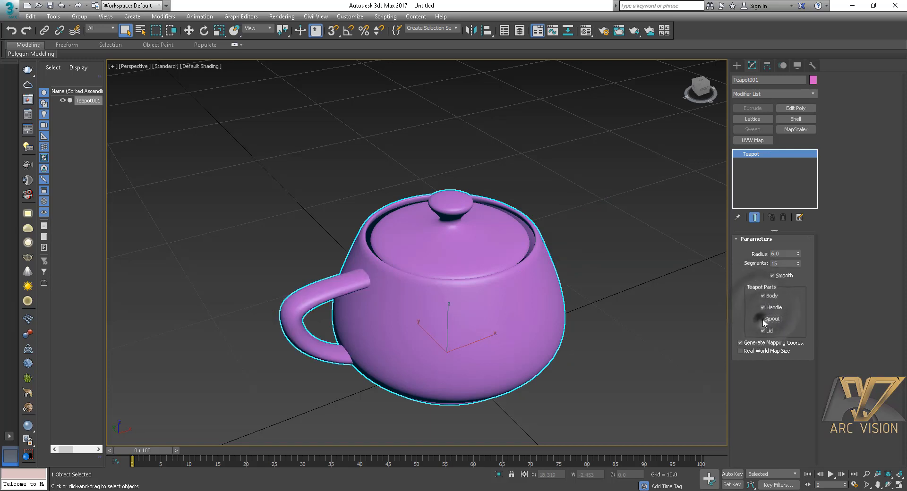
{"action": "left_click", "coordinate": [763, 318]}
- Switch the teapot's Lid off to examine the open body, restore the lid and deselect the teapot
{"action": "left_click", "coordinate": [763, 331]}
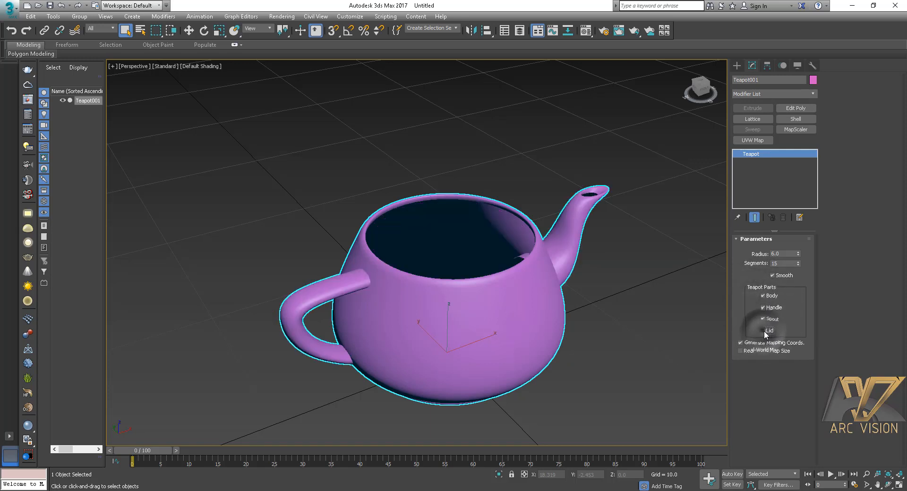
{"action": "left_click", "coordinate": [763, 330]}
{"action": "left_click", "coordinate": [764, 330]}
{"action": "middle_click_drag", "start_coordinate": [538, 292], "coordinate": [576, 275], "text": "alt"}
{"action": "scroll", "coordinate": [628, 299], "scroll_direction": "up", "scroll_amount": 1}
{"action": "left_click", "coordinate": [762, 331]}
{"action": "left_click", "coordinate": [617, 302]}
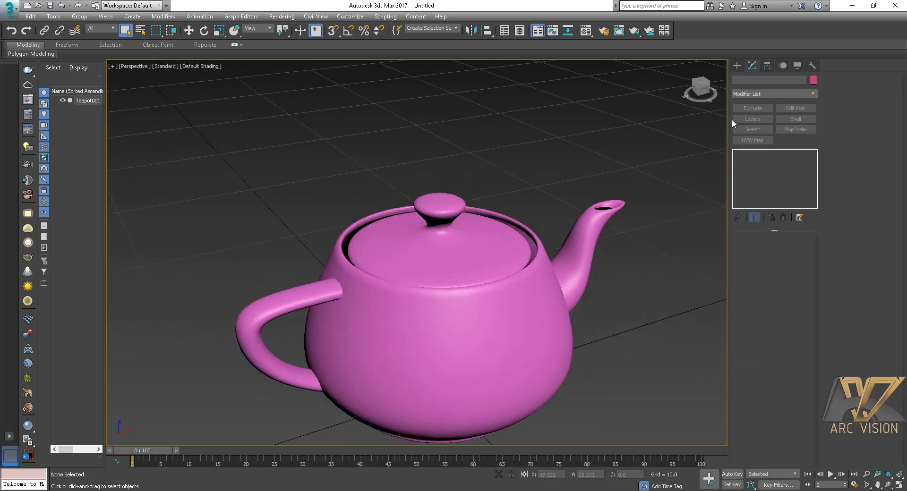
{"action": "left_click", "coordinate": [735, 67]}
{"action": "left_click", "coordinate": [748, 124]}
{"action": "scroll", "coordinate": [466, 170], "scroll_direction": "down", "scroll_amount": 4}
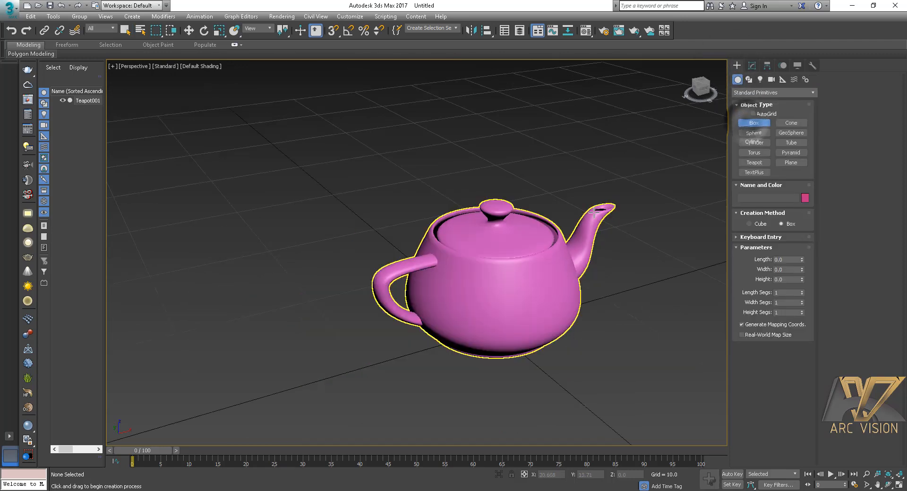
{"action": "middle_click_drag", "start_coordinate": [466, 170], "coordinate": [448, 100], "text": "alt"}
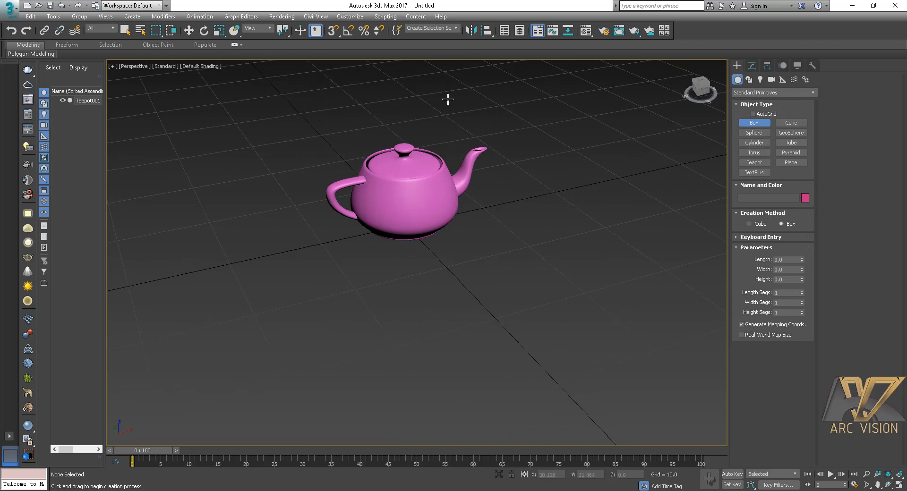
- Delete the teapot from the scene
{"action": "left_click", "coordinate": [125, 31]}
{"action": "left_click", "coordinate": [364, 158]}
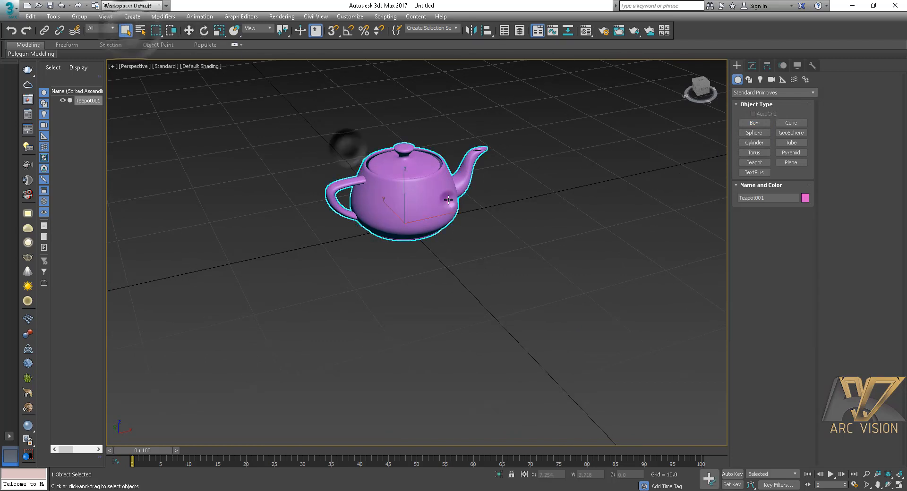
{"action": "key", "text": "Delete"}
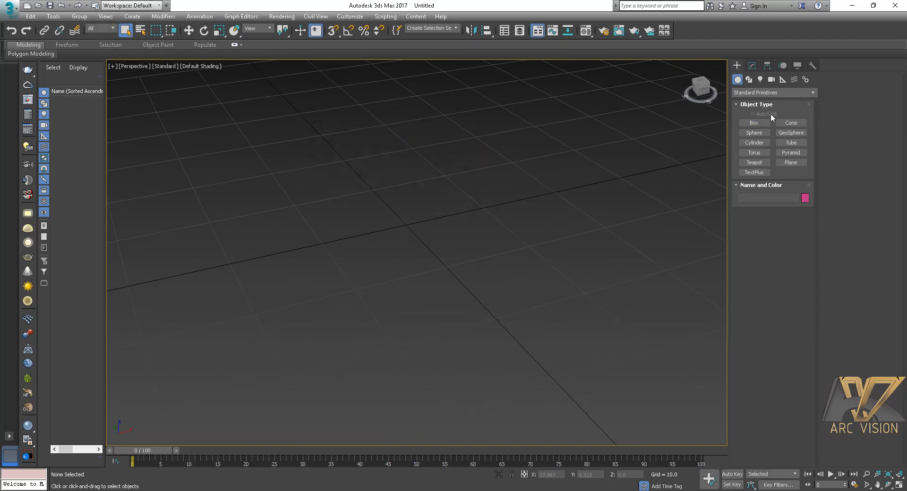
- Create a box about 38 long, 30.6 wide and 32.2 high near the centre of the grid
{"action": "left_click", "coordinate": [761, 124]}
{"action": "scroll", "coordinate": [467, 194], "scroll_direction": "down", "scroll_amount": 5}
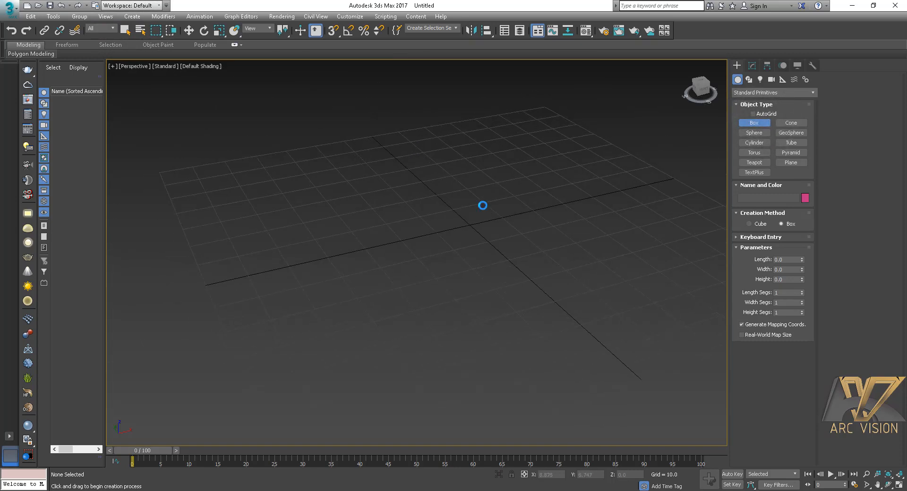
{"action": "left_click_drag", "start_coordinate": [482, 205], "coordinate": [447, 297]}
{"action": "left_click", "coordinate": [466, 189]}
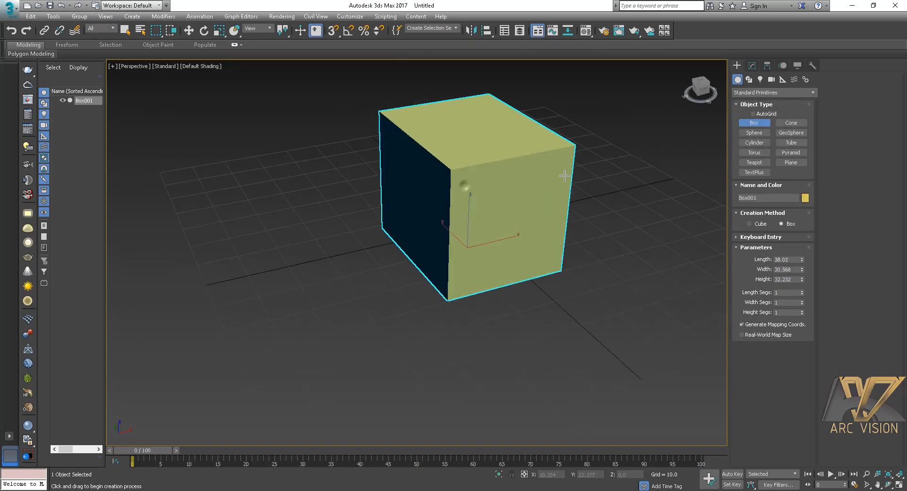
- Set the box's length to 144 and its width to 12' (144) in its modification parameters
{"action": "left_click", "coordinate": [751, 66]}
{"action": "double_click", "coordinate": [787, 251]}
{"action": "type", "text": "1"}
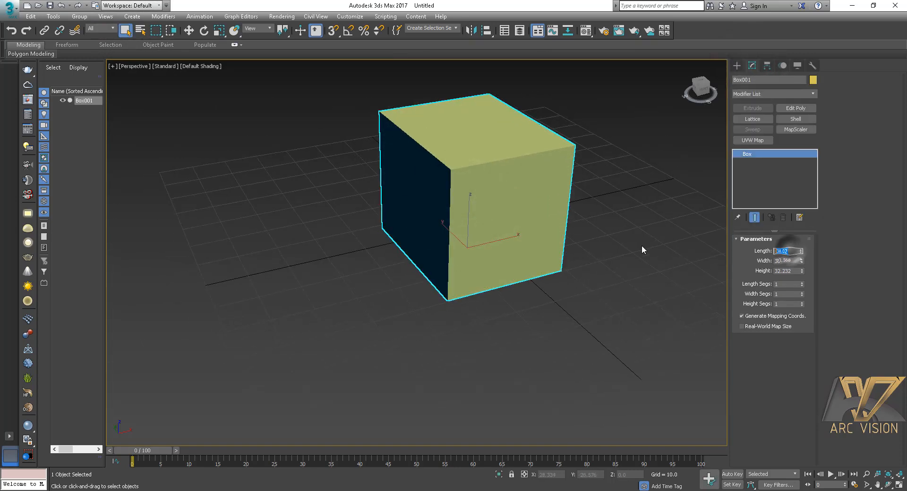
{"action": "type", "text": "44"}
{"action": "key", "text": "Return"}
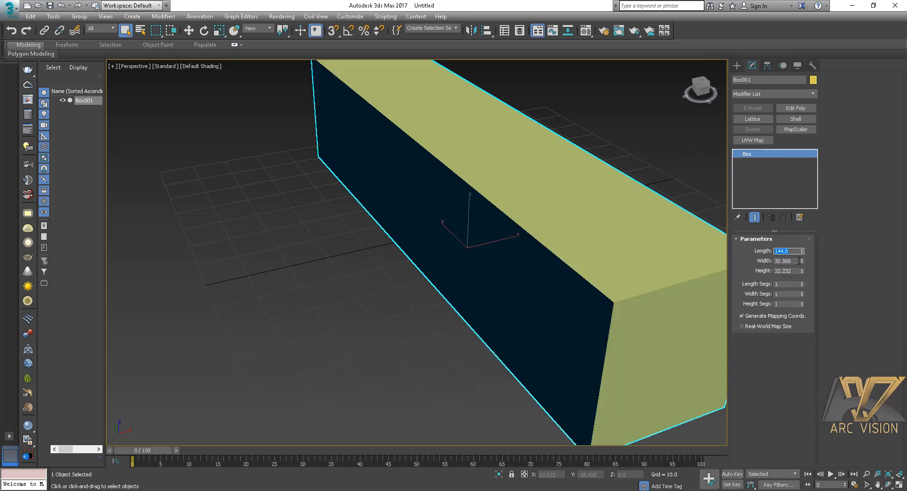
{"action": "key", "text": "Tab"}
{"action": "type", "text": "12'"}
{"action": "key", "text": "Return"}
- Set the box's height to 11' (132)
{"action": "double_click", "coordinate": [792, 271]}
{"action": "type", "text": "11"}
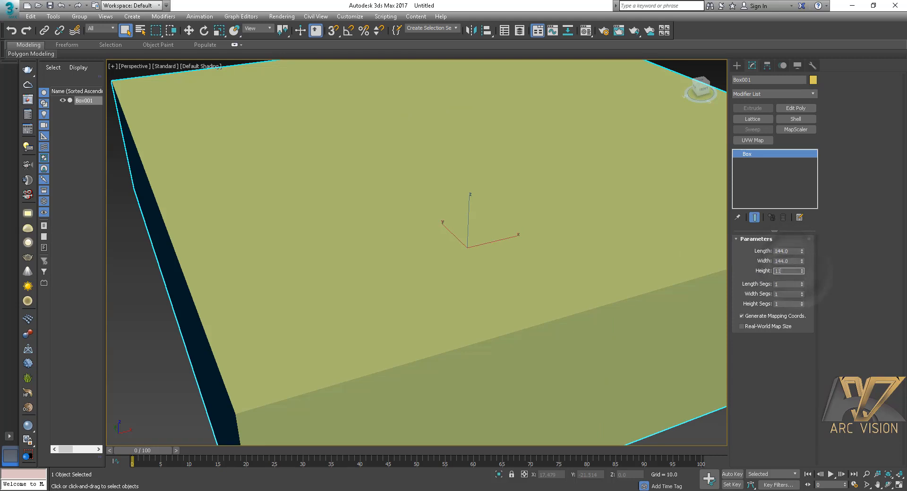
{"action": "type", "text": "'"}
{"action": "key", "text": "Return"}
{"action": "scroll", "coordinate": [420, 215], "scroll_direction": "down", "scroll_amount": 10}
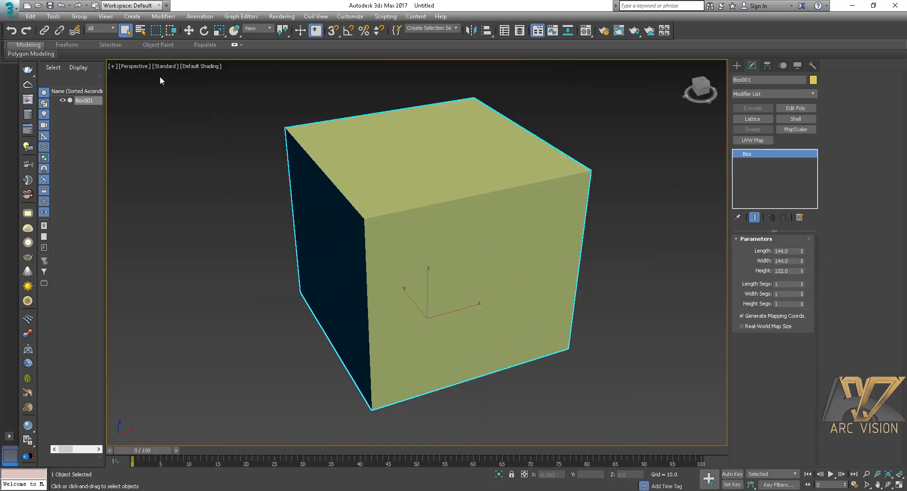
- Activate the Move tool on the box and examine the resized box from several angles
{"action": "left_click", "coordinate": [188, 32]}
{"action": "left_click", "coordinate": [188, 137]}
{"action": "left_click", "coordinate": [406, 230]}
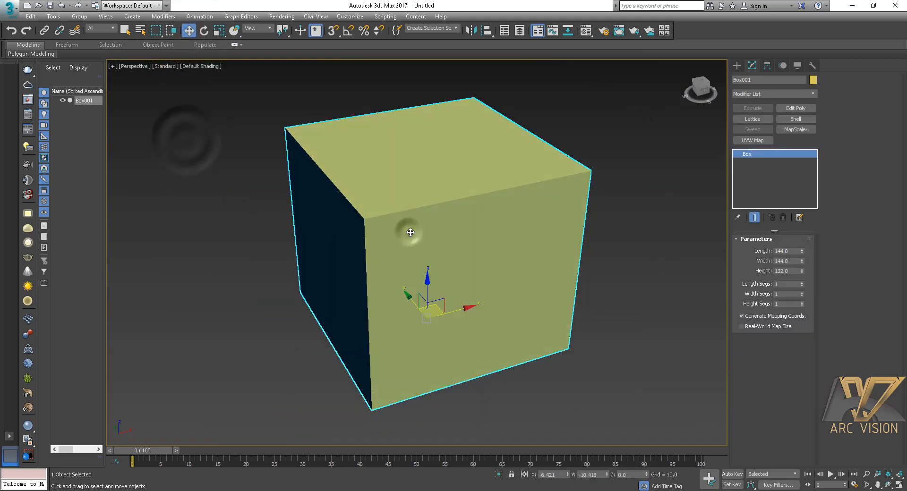
{"action": "middle_click_drag", "start_coordinate": [431, 271], "coordinate": [431, 245], "text": "alt"}
{"action": "middle_click_drag", "start_coordinate": [481, 291], "coordinate": [502, 315], "text": "alt"}
{"action": "scroll", "coordinate": [502, 314], "scroll_direction": "up", "scroll_amount": 1}
{"action": "left_click", "coordinate": [503, 317]}
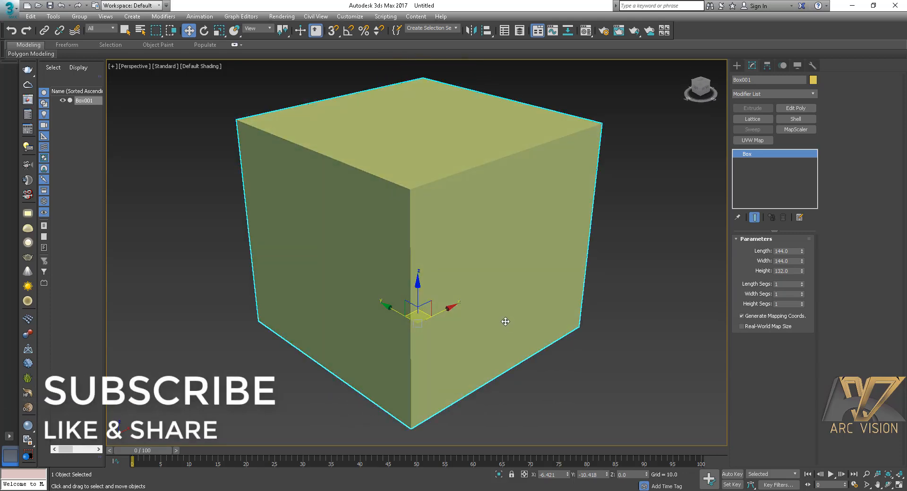
{"action": "middle_click_drag", "start_coordinate": [495, 275], "coordinate": [482, 281], "text": "alt"}
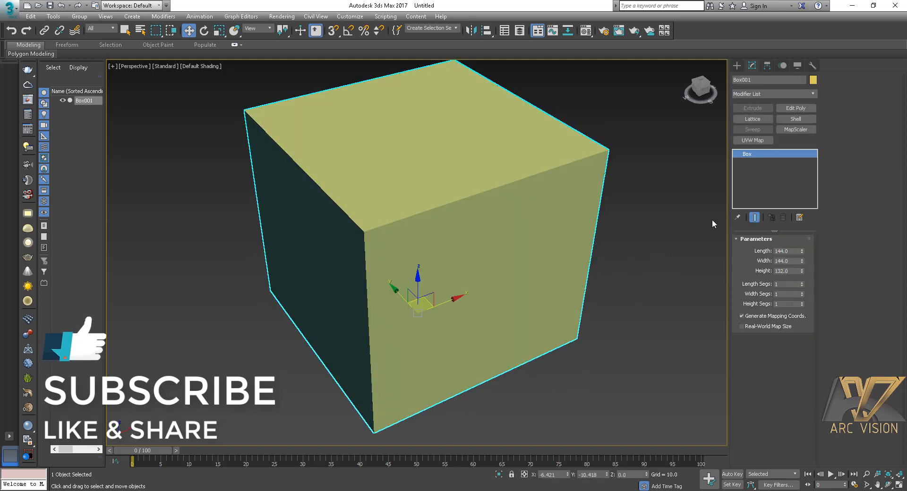
{"action": "scroll", "coordinate": [423, 158], "scroll_direction": "down", "scroll_amount": 3}
{"action": "middle_click_drag", "start_coordinate": [423, 158], "coordinate": [392, 229]}
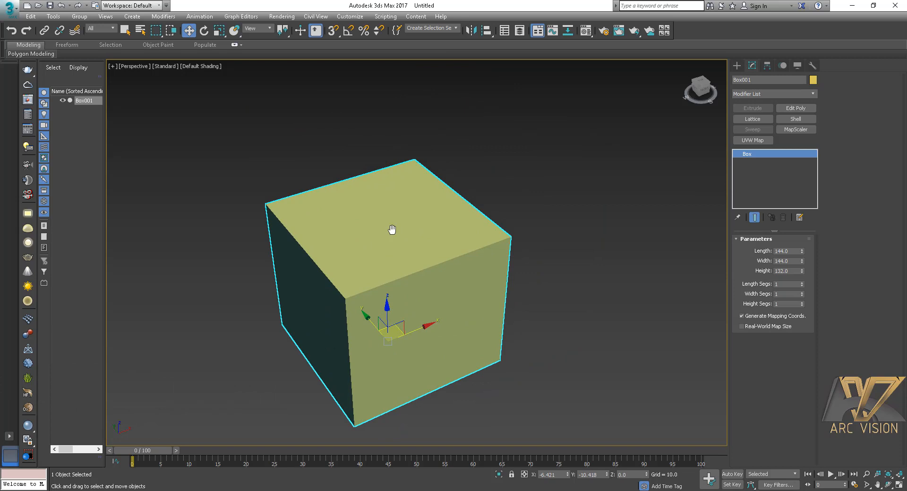
{"action": "left_click", "coordinate": [611, 250]}
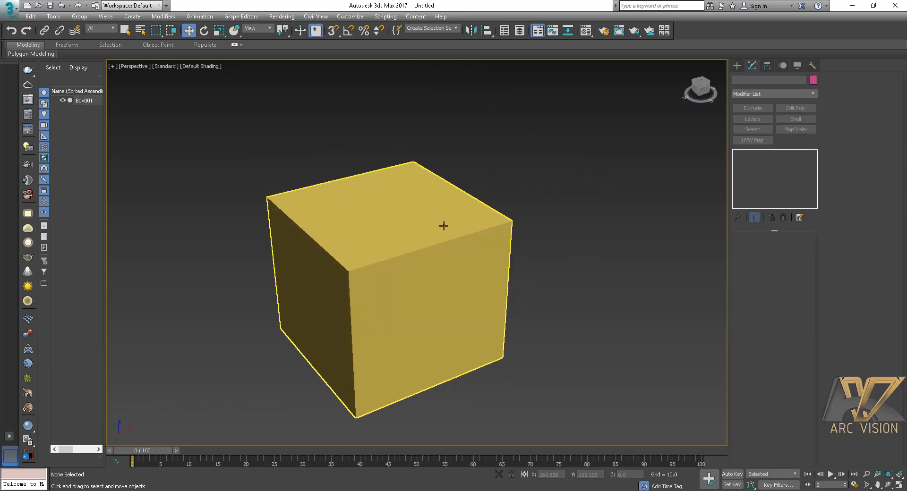
{"action": "middle_click_drag", "start_coordinate": [444, 226], "coordinate": [482, 189]}
{"action": "left_click", "coordinate": [461, 190]}
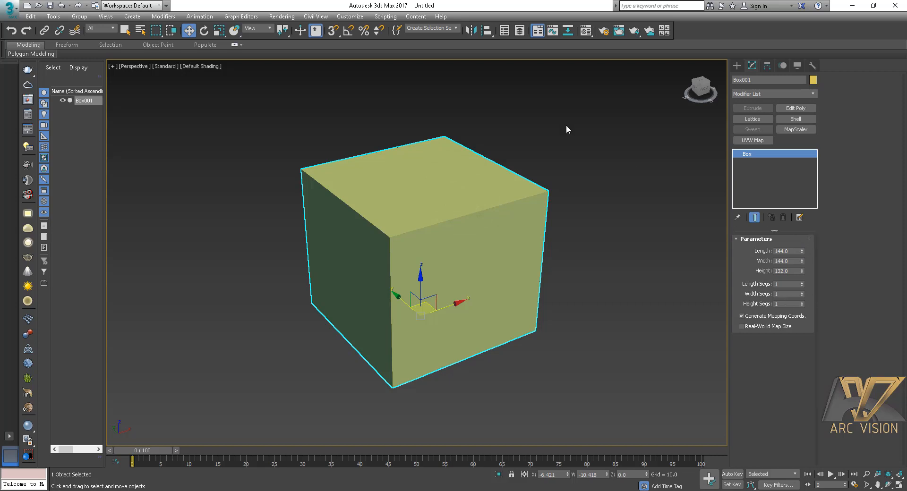
- Review the display unit scale options in the units setup and accept it with Generic Units
{"action": "left_click", "coordinate": [350, 16]}
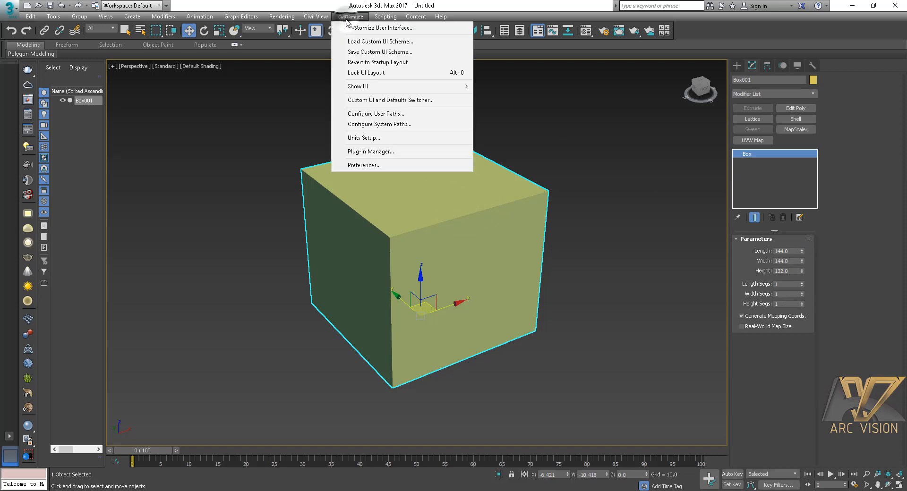
{"action": "left_click", "coordinate": [376, 142]}
{"action": "left_click_drag", "start_coordinate": [425, 154], "coordinate": [609, 147]}
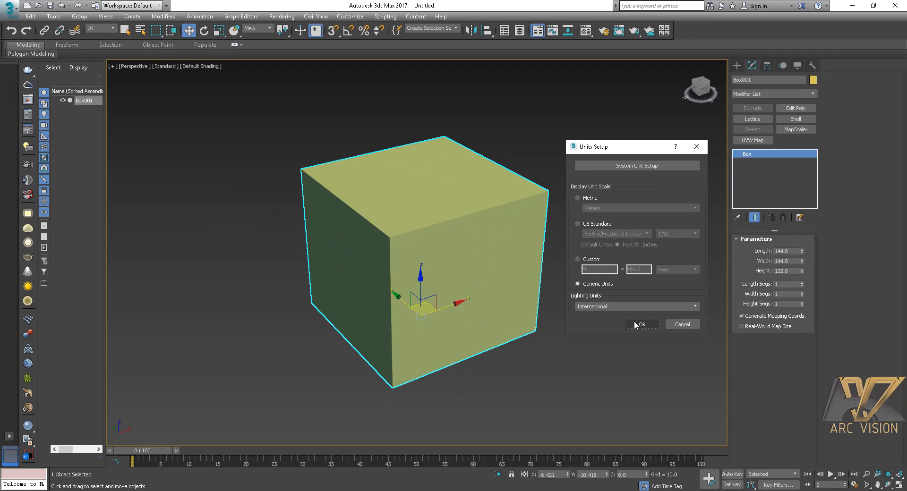
{"action": "left_click", "coordinate": [633, 321]}
- Delete the box from the scene and reframe the perspective view on the empty grid
{"action": "scroll", "coordinate": [614, 287], "scroll_direction": "down", "scroll_amount": 3}
{"action": "middle_click_drag", "start_coordinate": [613, 277], "coordinate": [553, 253]}
{"action": "left_click", "coordinate": [535, 279]}
{"action": "key", "text": "Delete"}
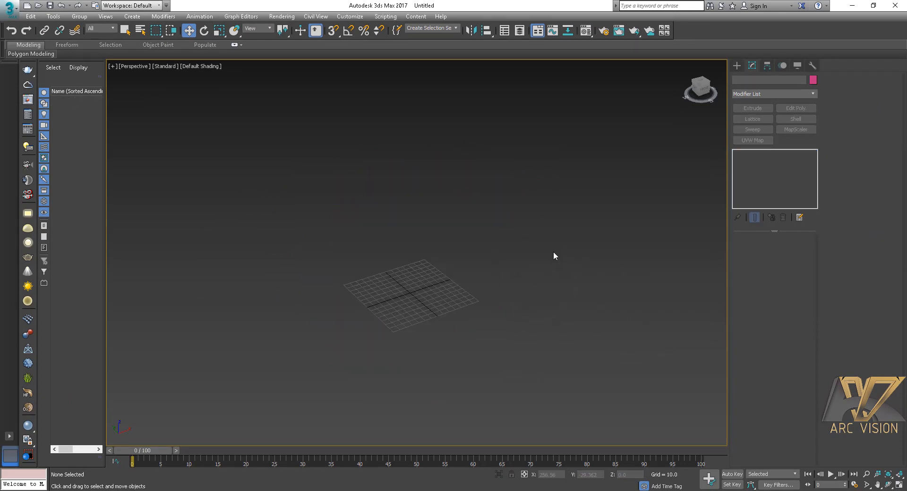
{"action": "left_click", "coordinate": [510, 247]}
{"action": "key", "text": "z"}
- Browse the geometry creation categories, showing the object types of Extended Primitives and Compound Objects
{"action": "left_click", "coordinate": [737, 65]}
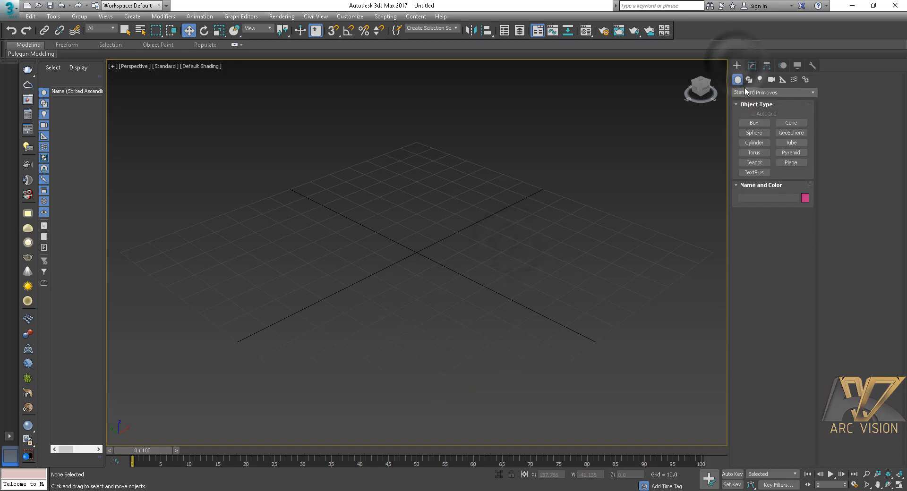
{"action": "left_click", "coordinate": [747, 92]}
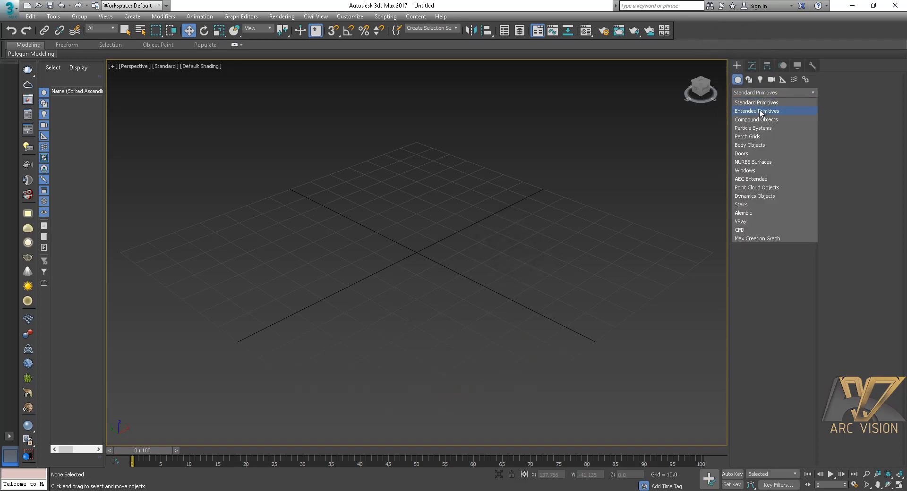
{"action": "left_click", "coordinate": [759, 111]}
{"action": "left_click", "coordinate": [756, 92]}
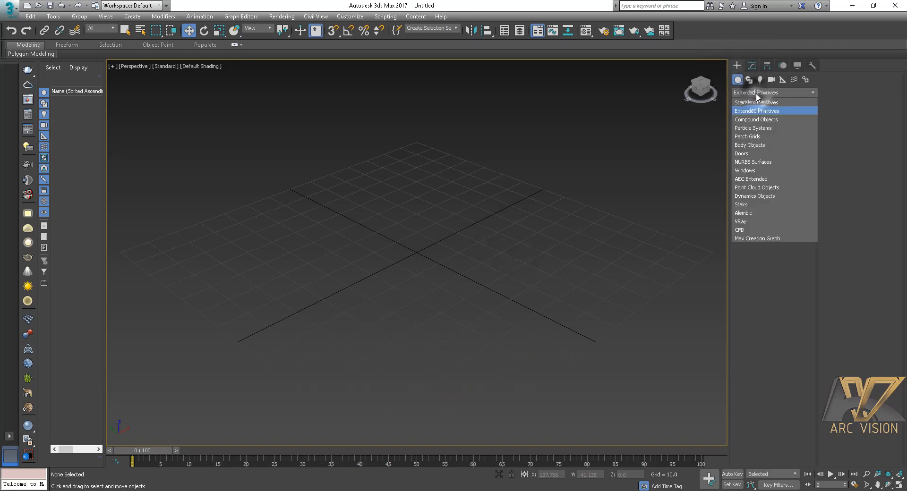
{"action": "left_click", "coordinate": [755, 119]}
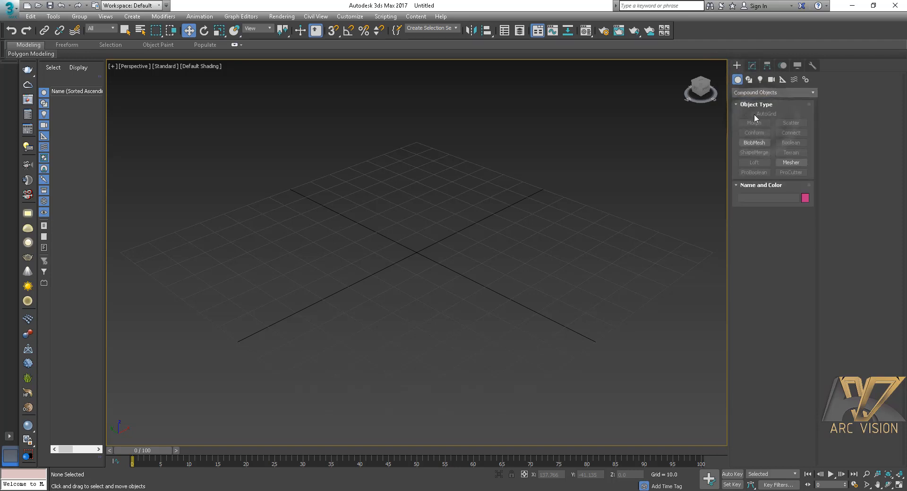
{"action": "left_click", "coordinate": [757, 93]}
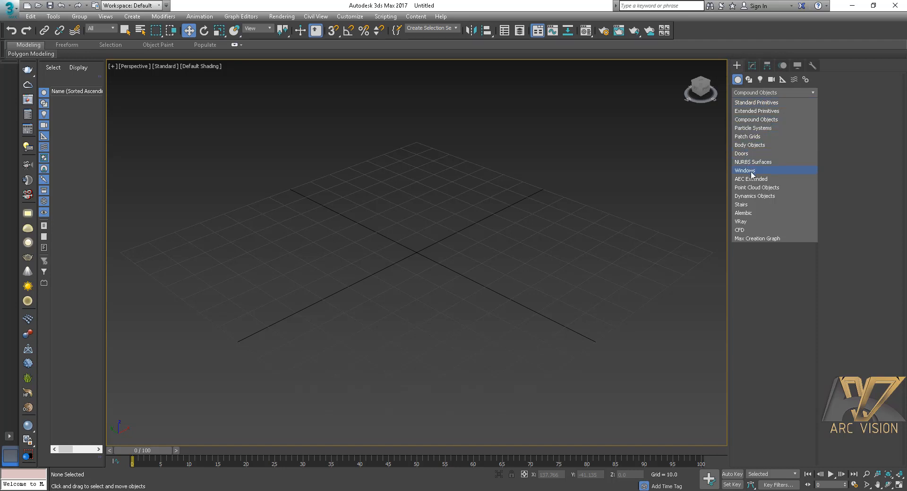
{"action": "left_click", "coordinate": [591, 163]}
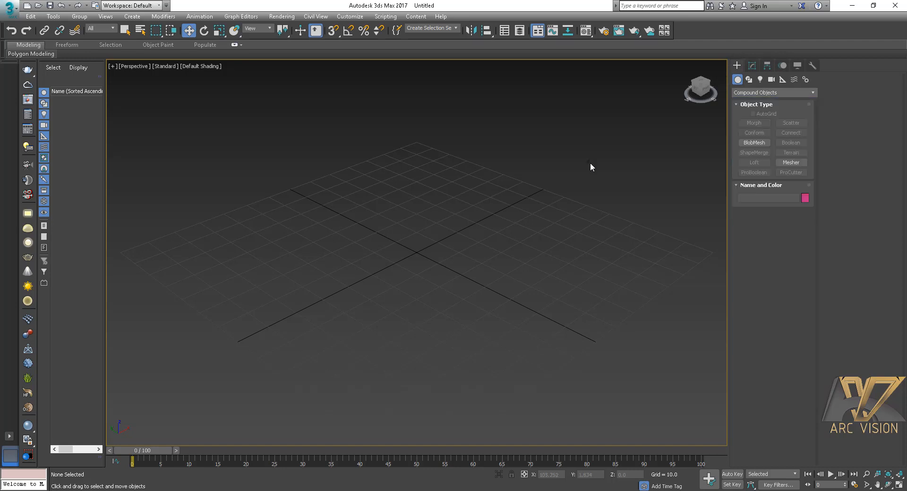
- Exit the program without saving the changes to the scene
{"action": "left_click", "coordinate": [896, 7]}
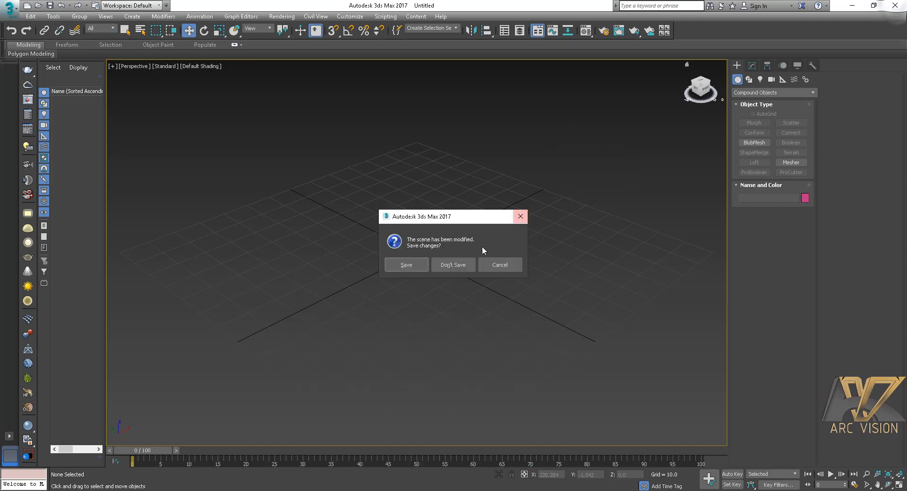
{"action": "left_click", "coordinate": [467, 265]}
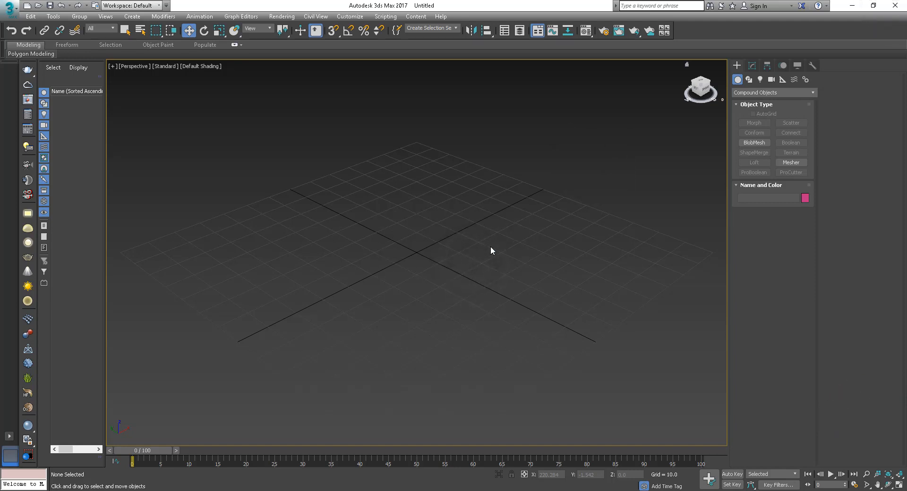